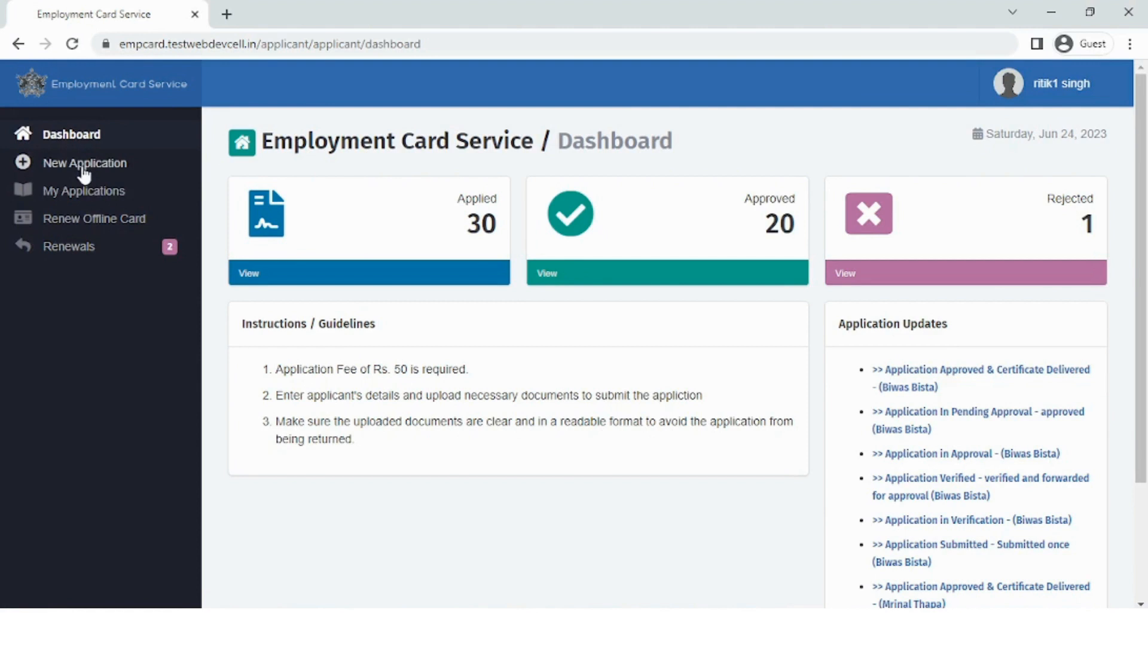
# Start a new employment card application from the sidebar and scroll down the form
pyautogui.click(83, 169)
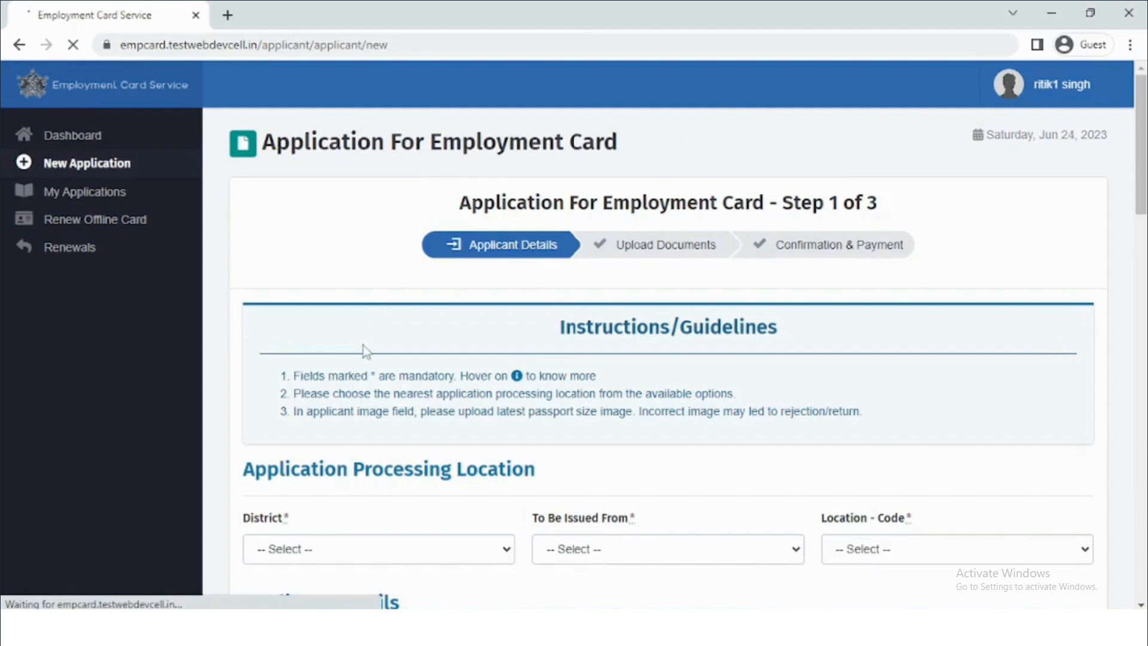
pyautogui.scroll(-4, 364, 345)
# Set processing to Gangtok District, Office of the District Collector, location code DC Office - 805341
pyautogui.click(366, 304)
pyautogui.click(352, 334)
pyautogui.click(574, 296)
pyautogui.click(601, 334)
pyautogui.click(882, 299)
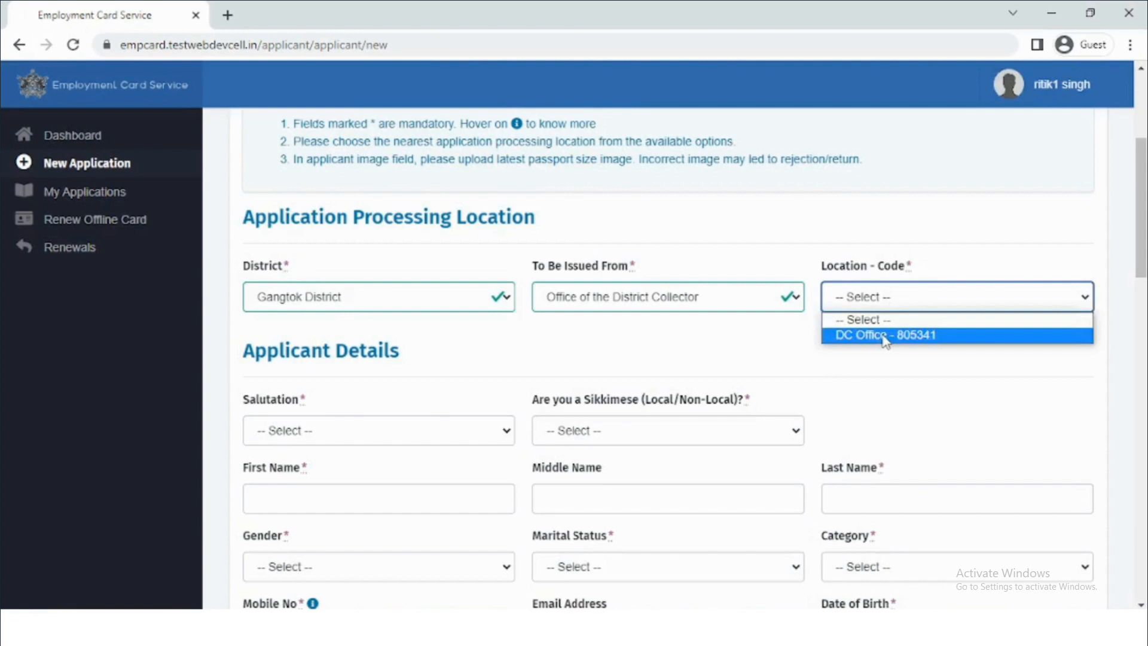
pyautogui.click(883, 335)
pyautogui.scroll(-4, 676, 364)
# Choose salutation Mr. and Sikkimese status, and enter the applicant's first, last and guardian names
pyautogui.click(295, 180)
pyautogui.click(308, 216)
pyautogui.click(597, 179)
pyautogui.click(592, 214)
pyautogui.click(305, 242)
pyautogui.press('Tab')
pyautogui.press('Tab')
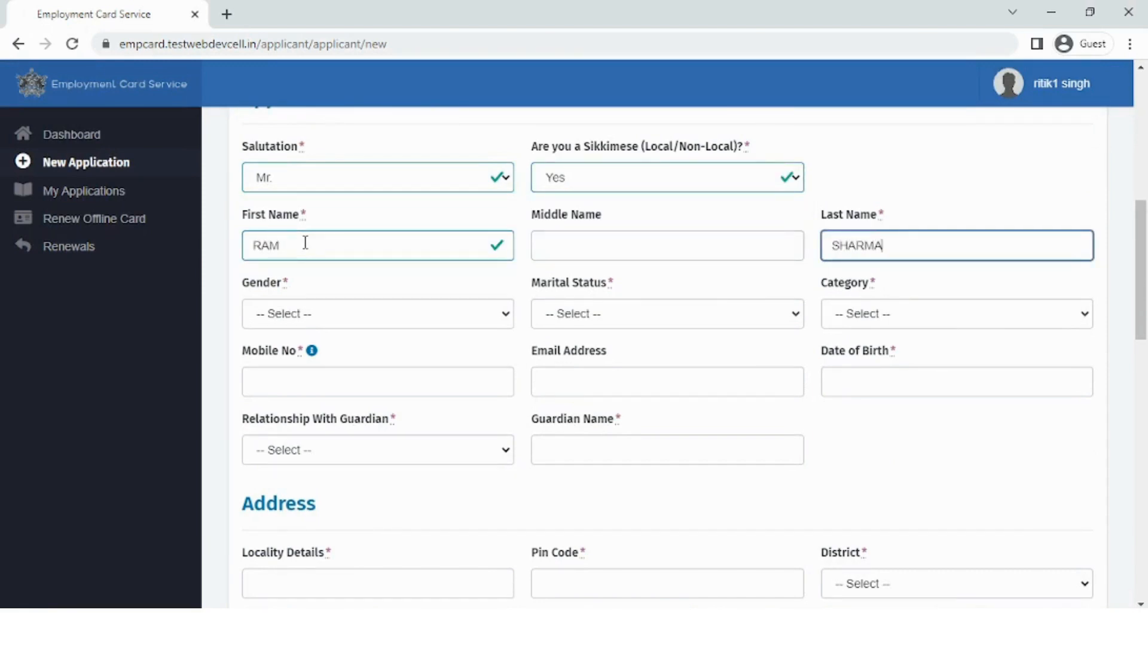
pyautogui.press('Tab')
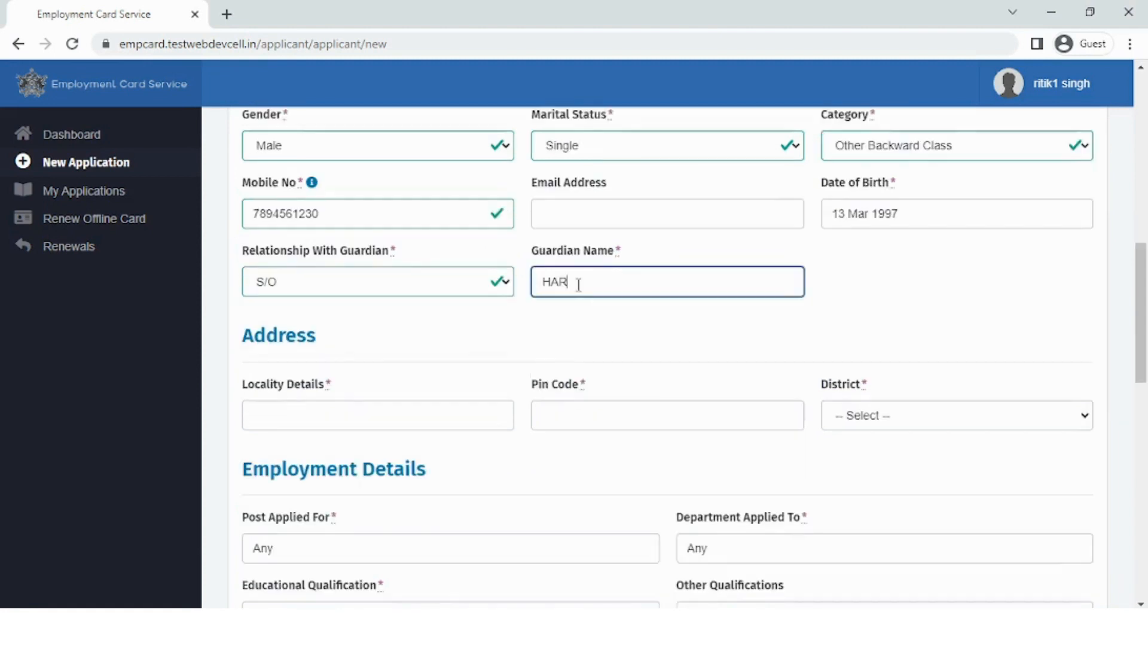
pyautogui.write('SHARMA')
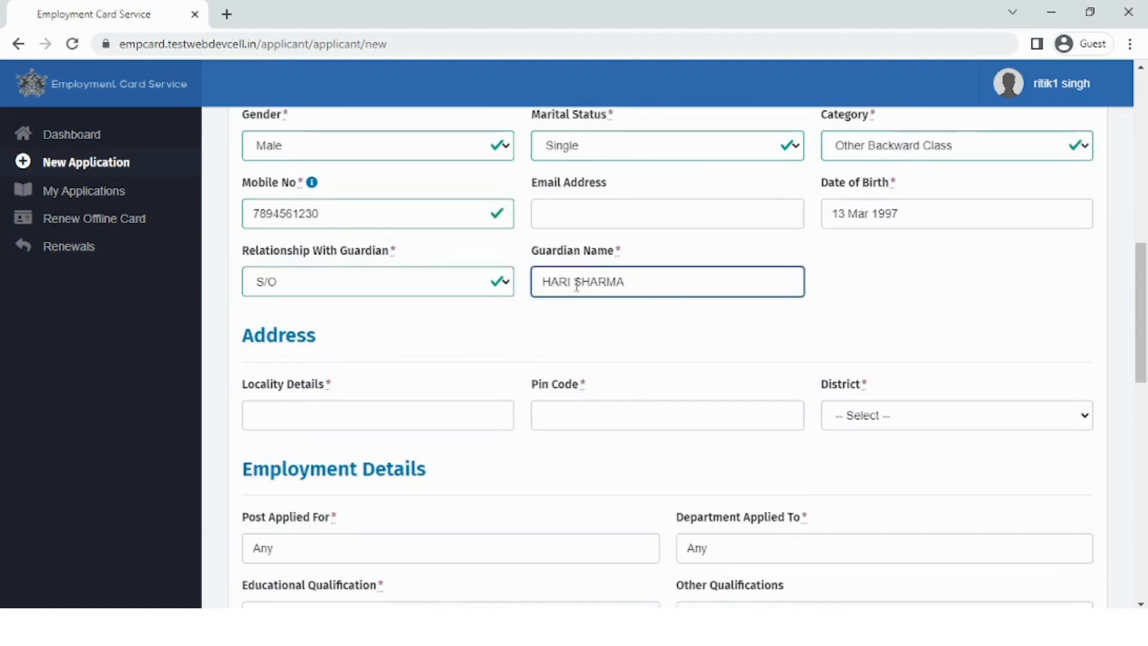
# Fill in the applicant's locality details and pin code for the address
pyautogui.scroll(-1, 538, 281)
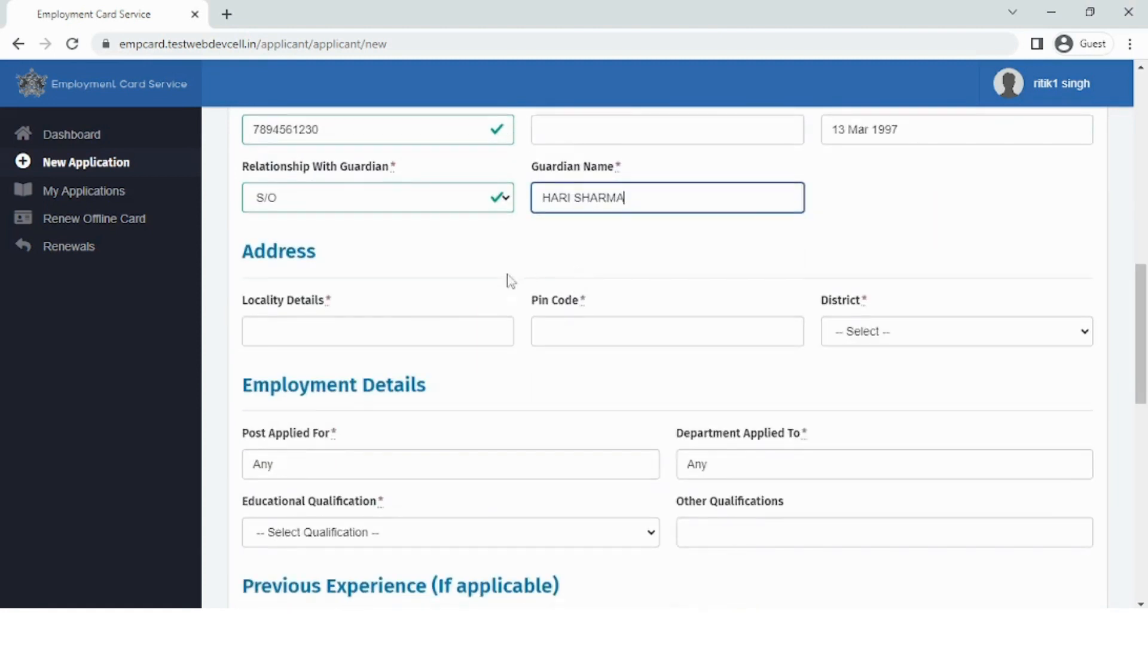
pyautogui.click(379, 332)
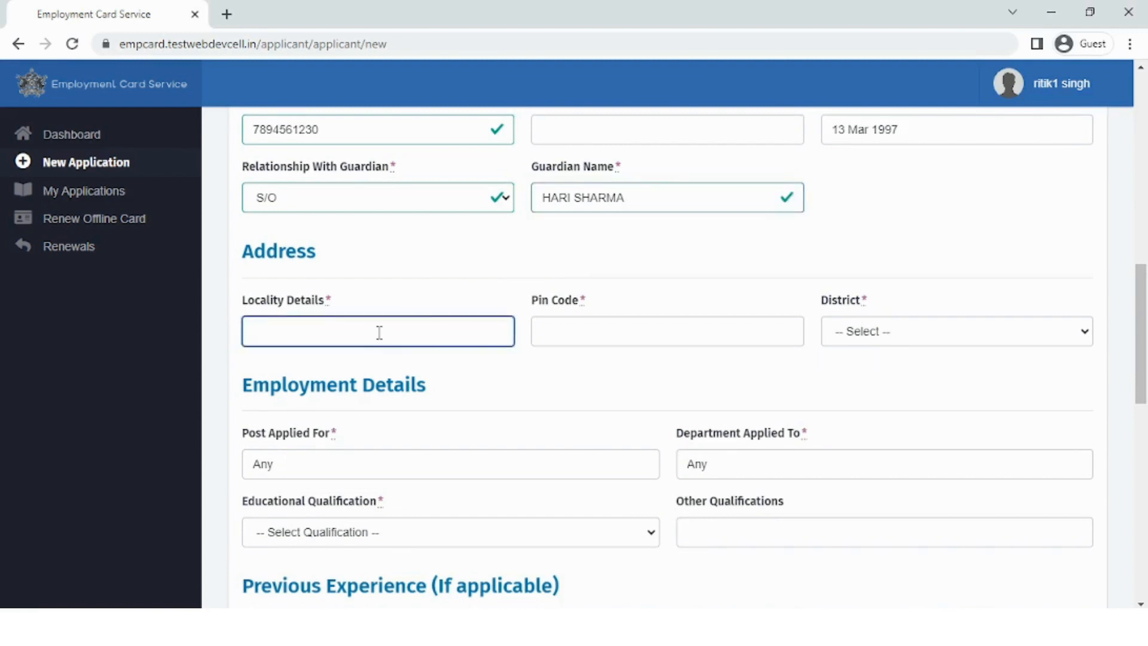
pyautogui.write('TADONG,DARAG')
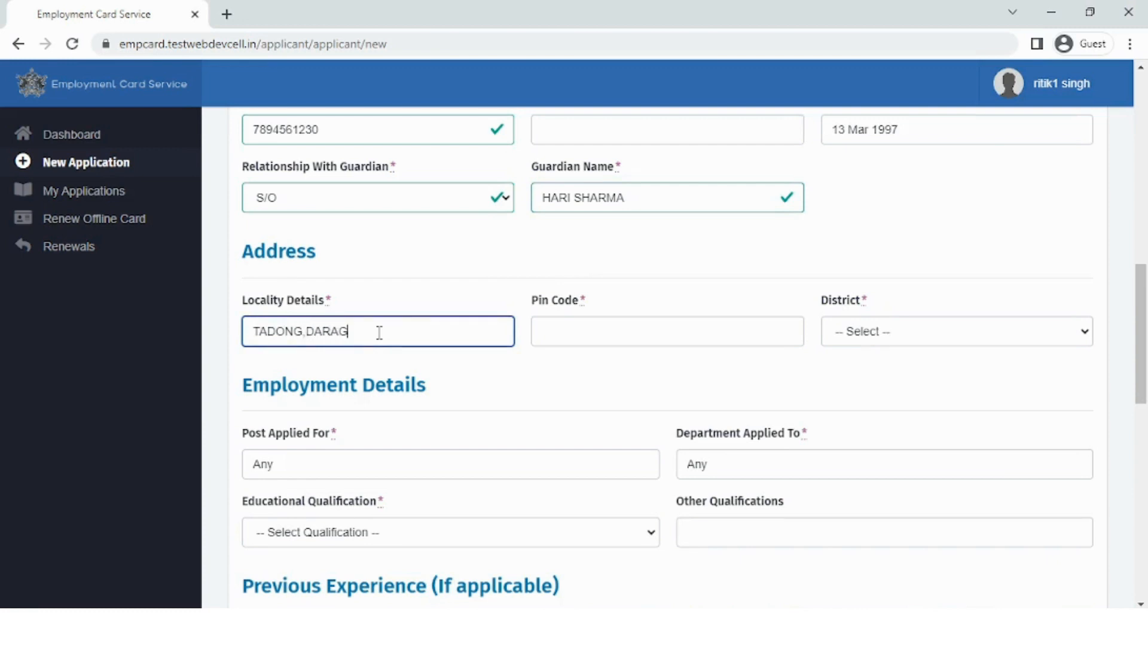
pyautogui.write('OAN')
pyautogui.press('Tab')
pyautogui.write('737102')
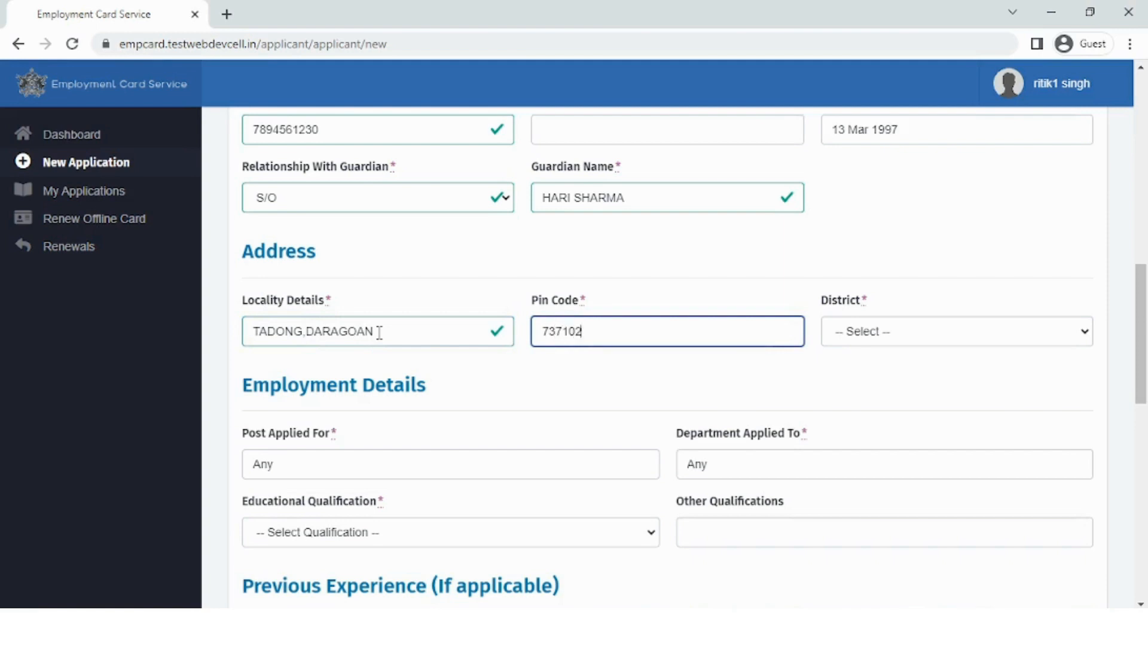
pyautogui.press('Tab')
pyautogui.click(904, 338)
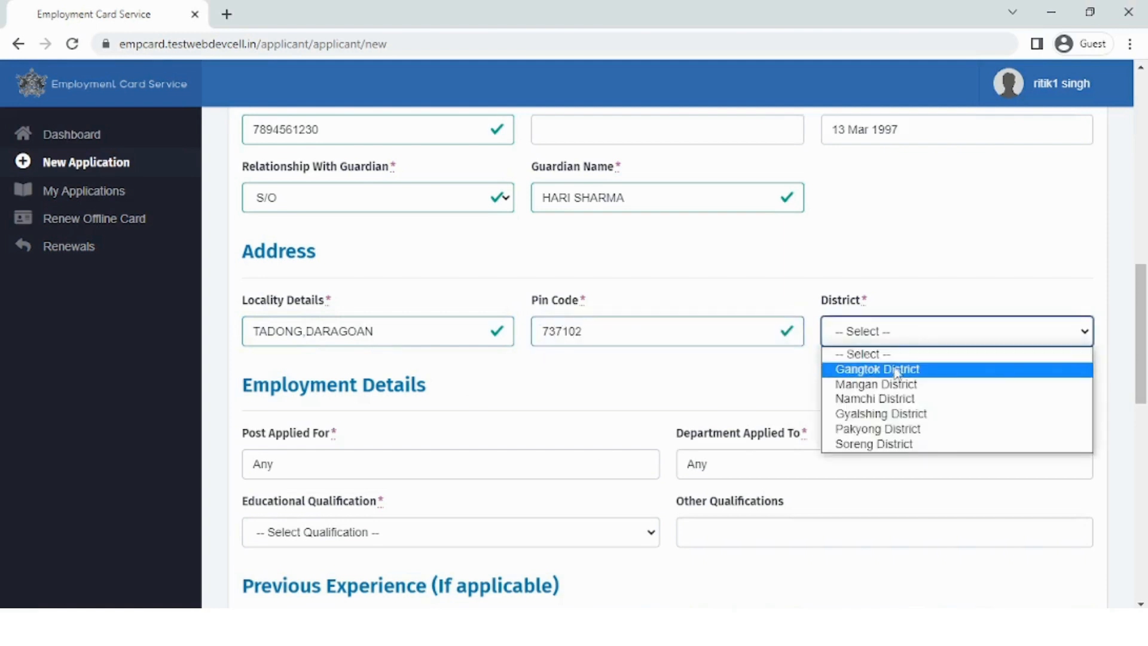
# Set the address district to Gangtok District and educational qualification to Class XII Passed
pyautogui.click(891, 369)
pyautogui.scroll(-3, 515, 325)
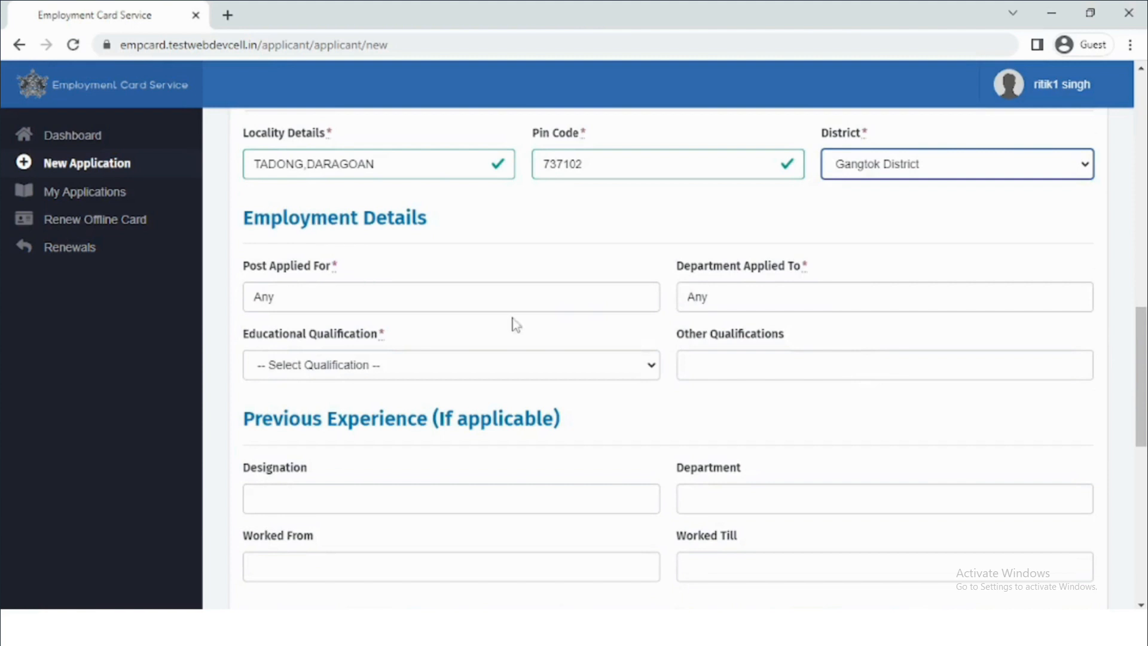
pyautogui.click(394, 303)
pyautogui.click(748, 308)
pyautogui.click(395, 371)
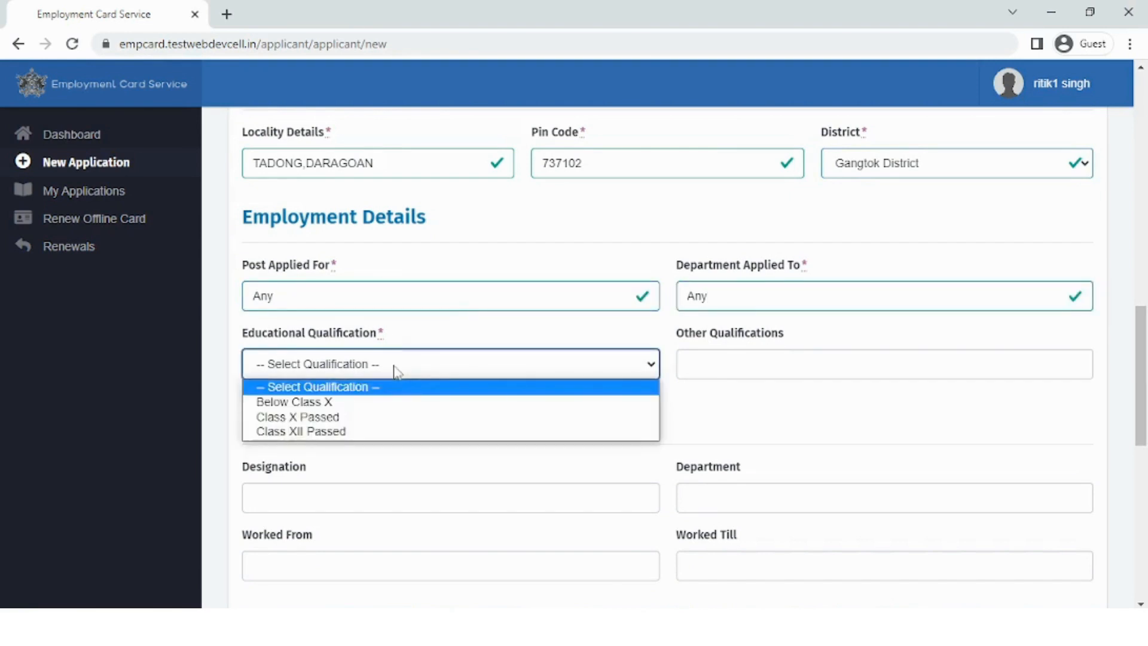
pyautogui.click(389, 430)
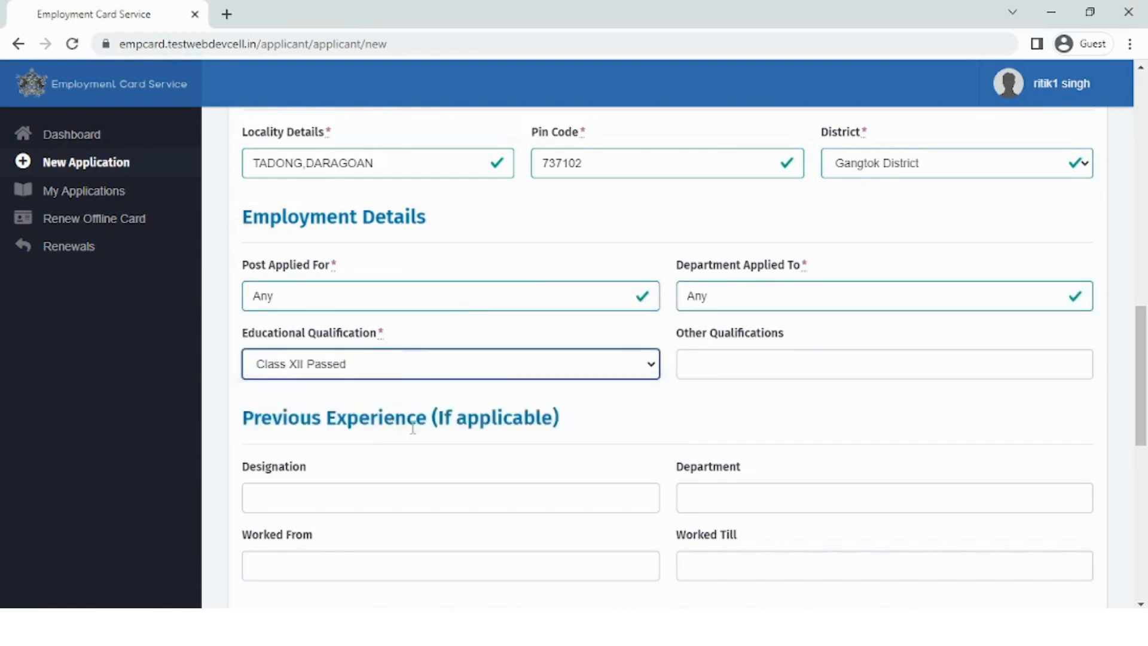
# Enter GRADUATE under Other Qualifications, then go to the previous designation and department fields
pyautogui.scroll(-3, 411, 428)
pyautogui.click(705, 202)
pyautogui.write('GRAD')
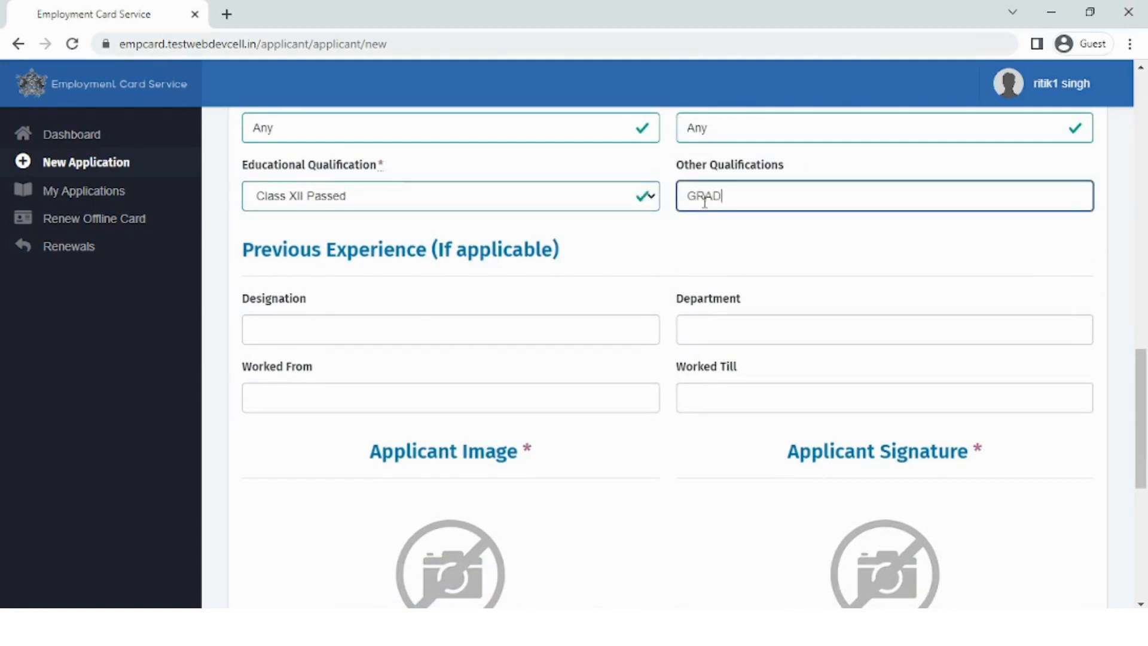
pyautogui.write('UATE')
pyautogui.scroll(-3, 452, 319)
pyautogui.click(384, 161)
pyautogui.click(735, 155)
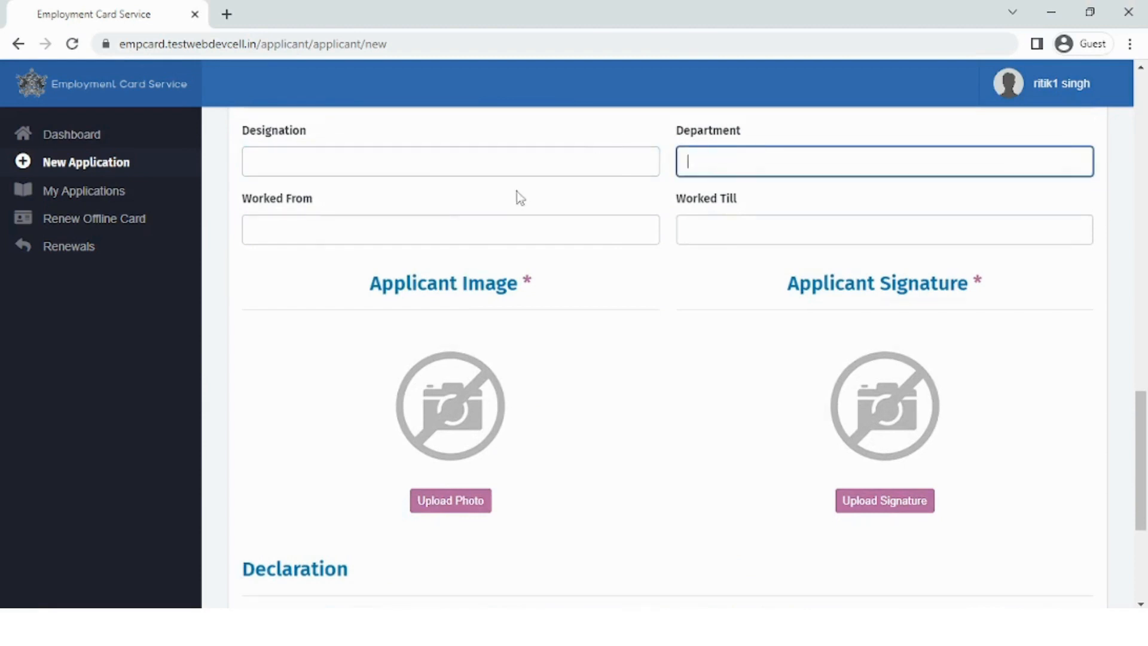
# Upload the user pic image as the applicant photo, cropped around the head
pyautogui.click(422, 166)
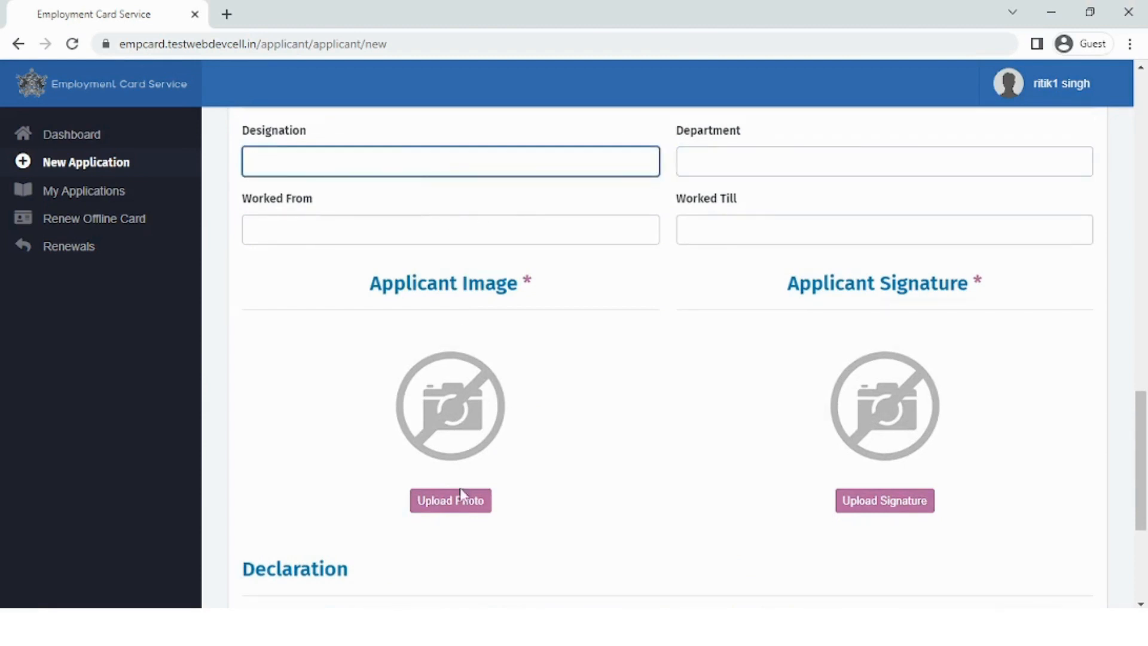
pyautogui.click(463, 505)
pyautogui.click(446, 171)
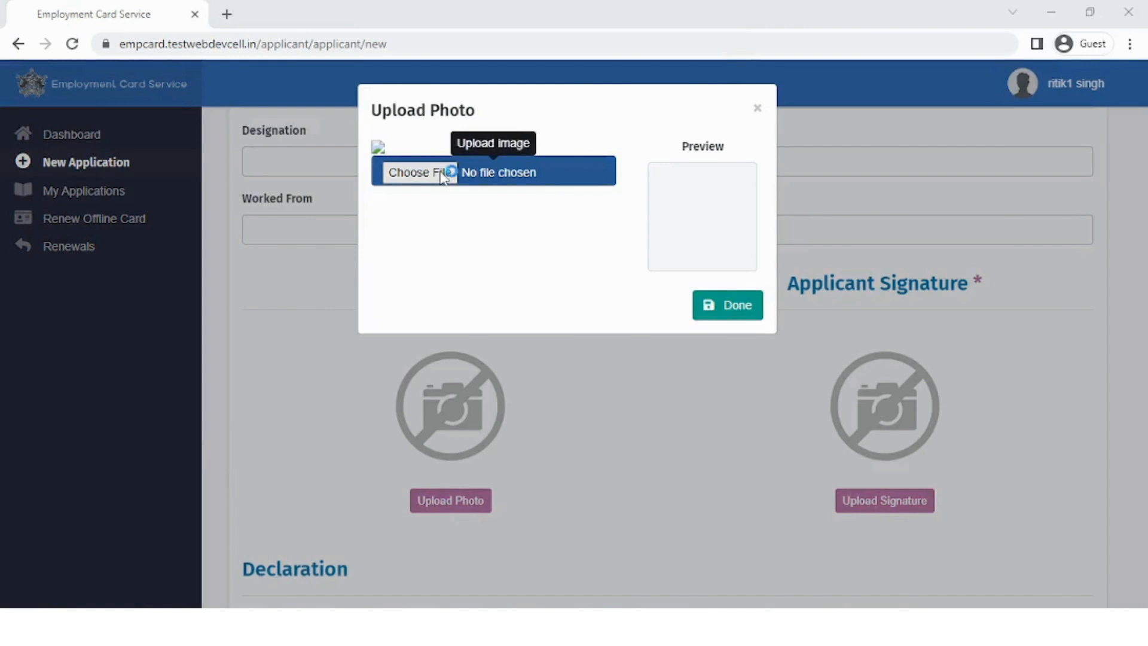
pyautogui.click(682, 377)
pyautogui.click(603, 435)
pyautogui.moveTo(548, 293); pyautogui.dragTo(518, 216)
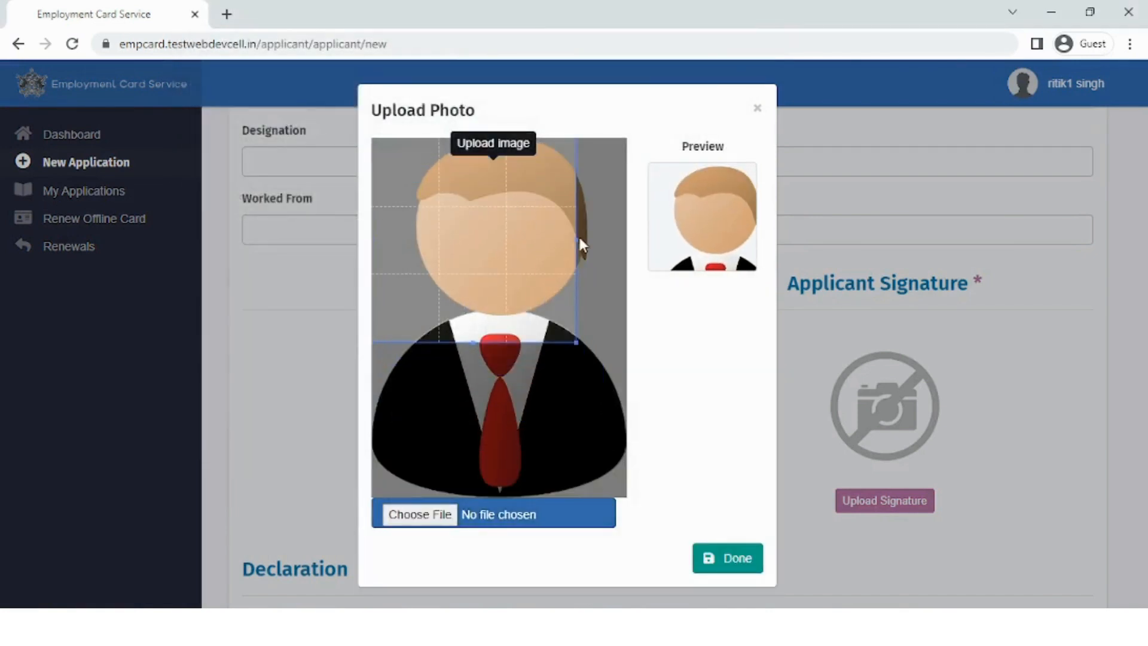
pyautogui.moveTo(575, 238); pyautogui.dragTo(650, 248)
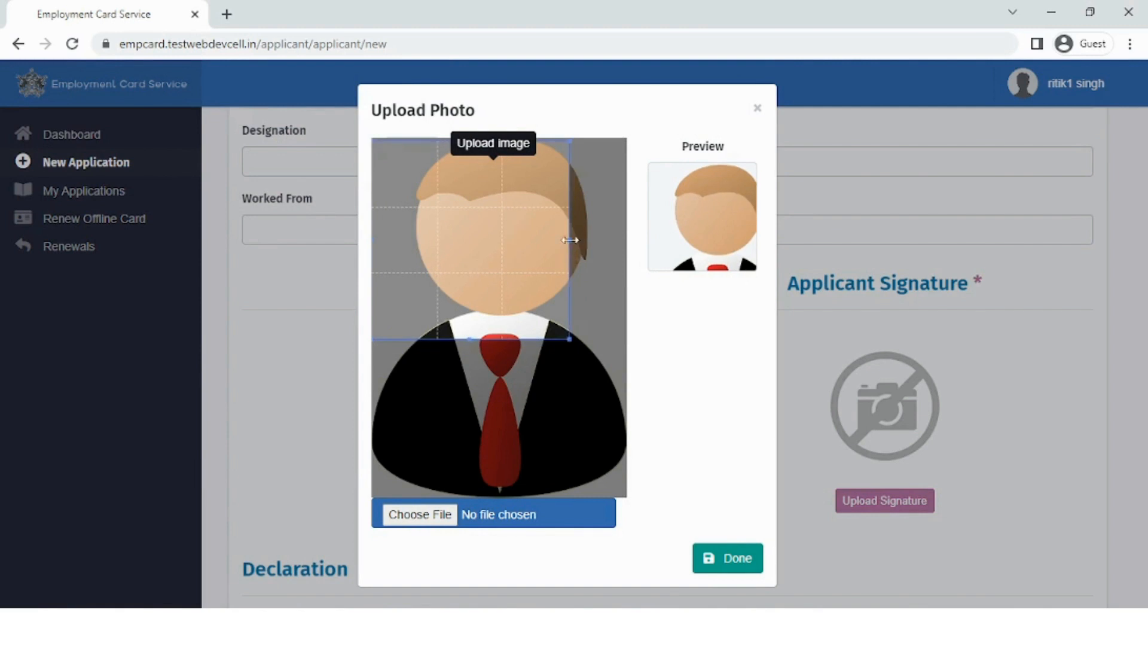
pyautogui.moveTo(570, 239); pyautogui.dragTo(580, 243)
pyautogui.moveTo(520, 263); pyautogui.dragTo(546, 265)
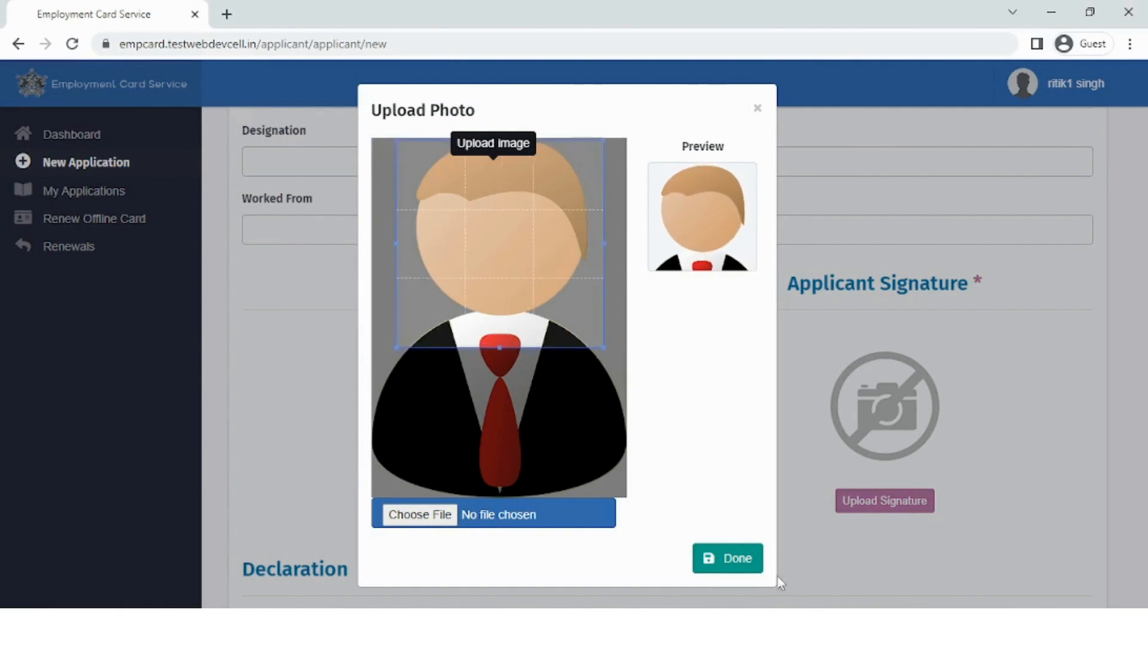
pyautogui.click(736, 558)
# Upload the signature image and save its crop
pyautogui.click(872, 502)
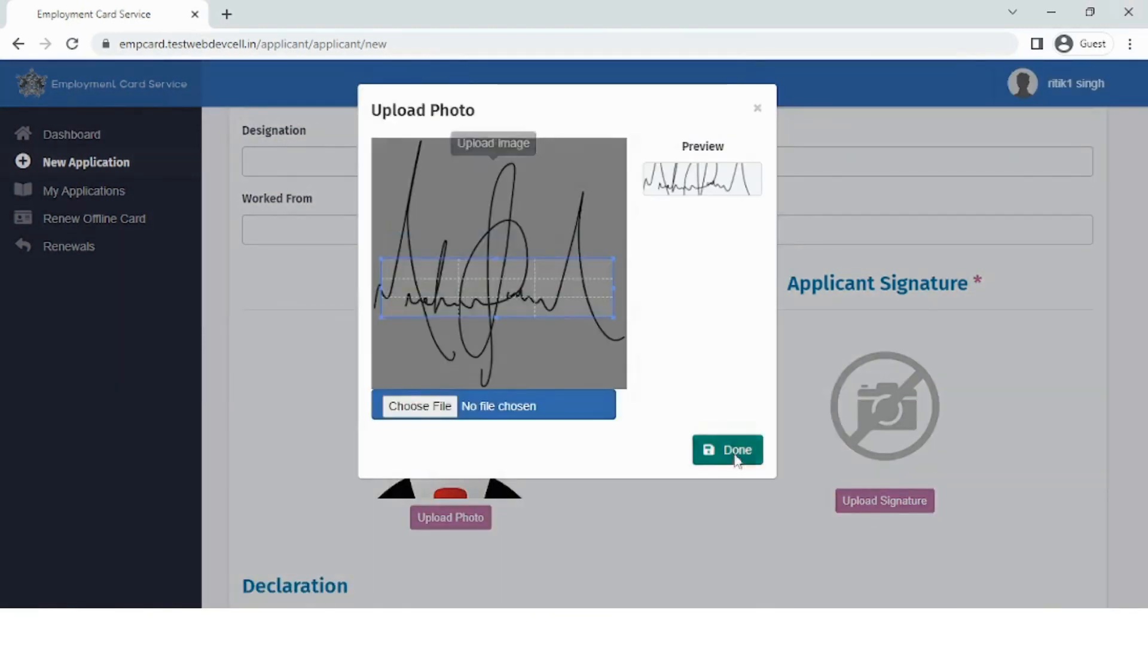
pyautogui.click(737, 460)
pyautogui.scroll(-4, 555, 420)
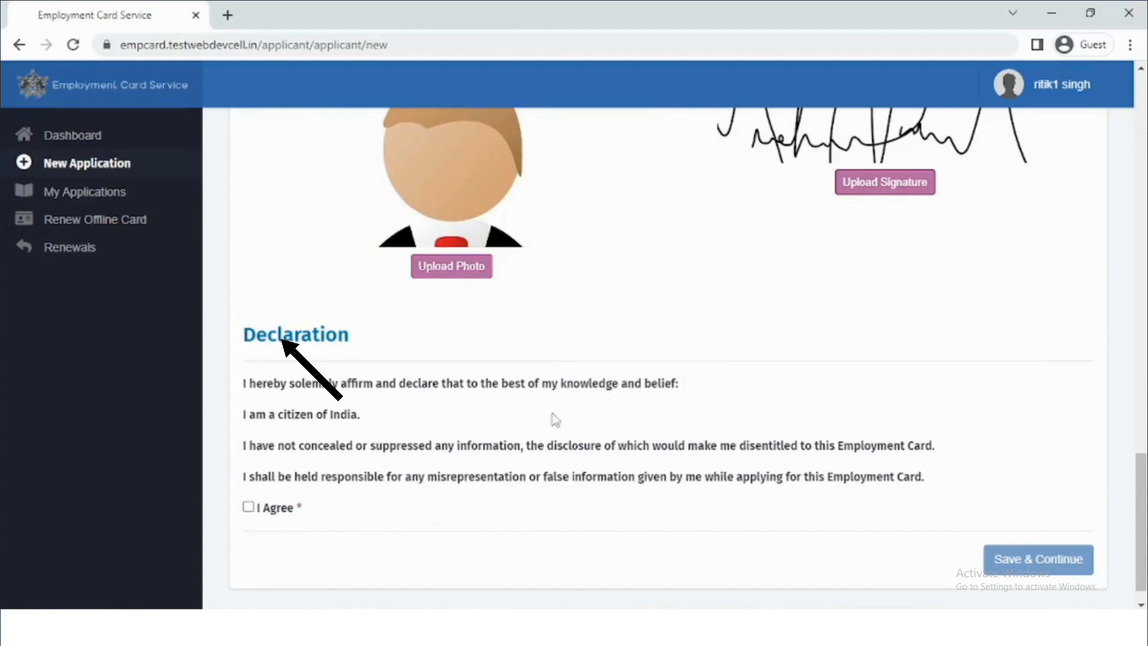
# Tick I Agree on the declaration and Save & Continue to Upload Documents
pyautogui.click(248, 506)
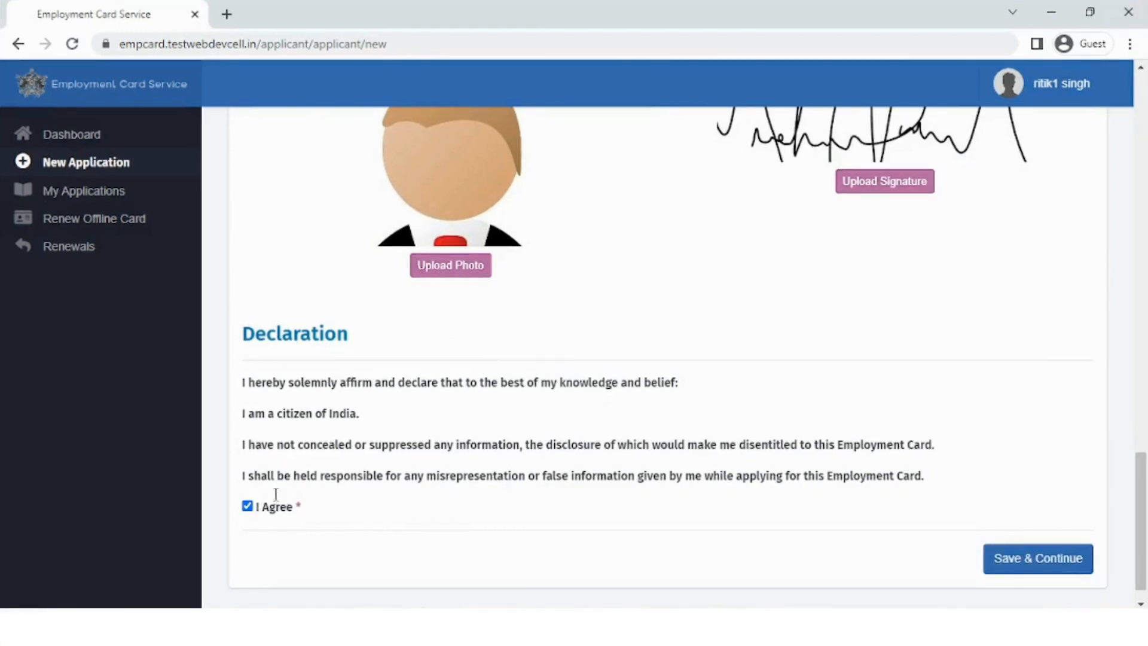
pyautogui.click(1026, 568)
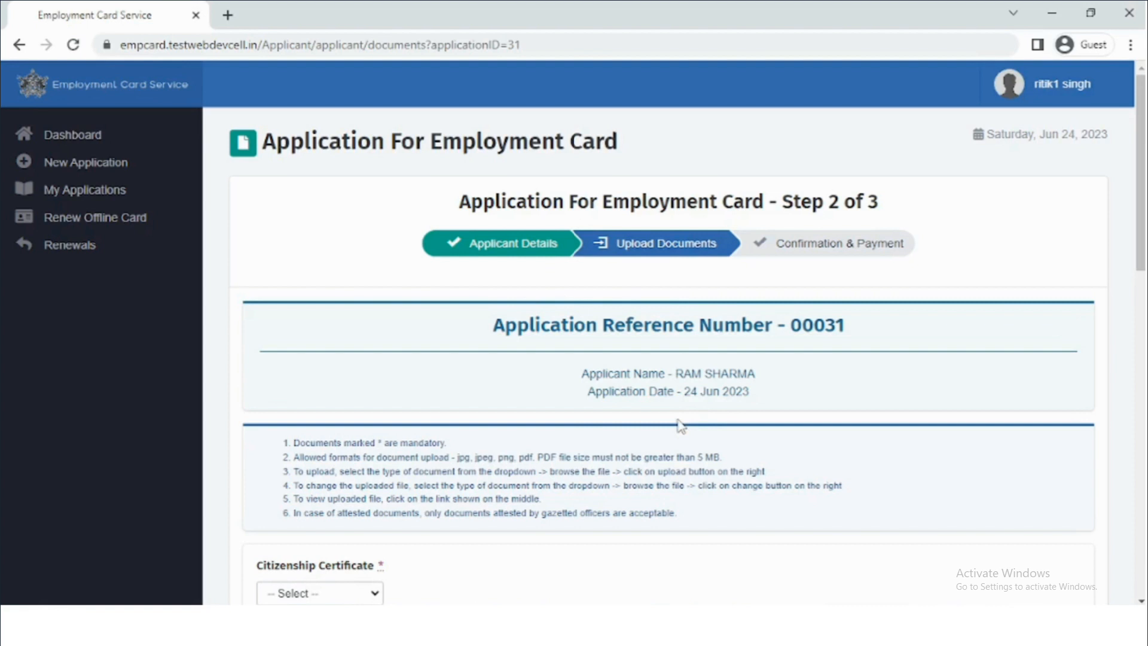
pyautogui.scroll(-4, 681, 425)
# Upload the COI image as the COI-type Citizenship Certificate
pyautogui.click(329, 346)
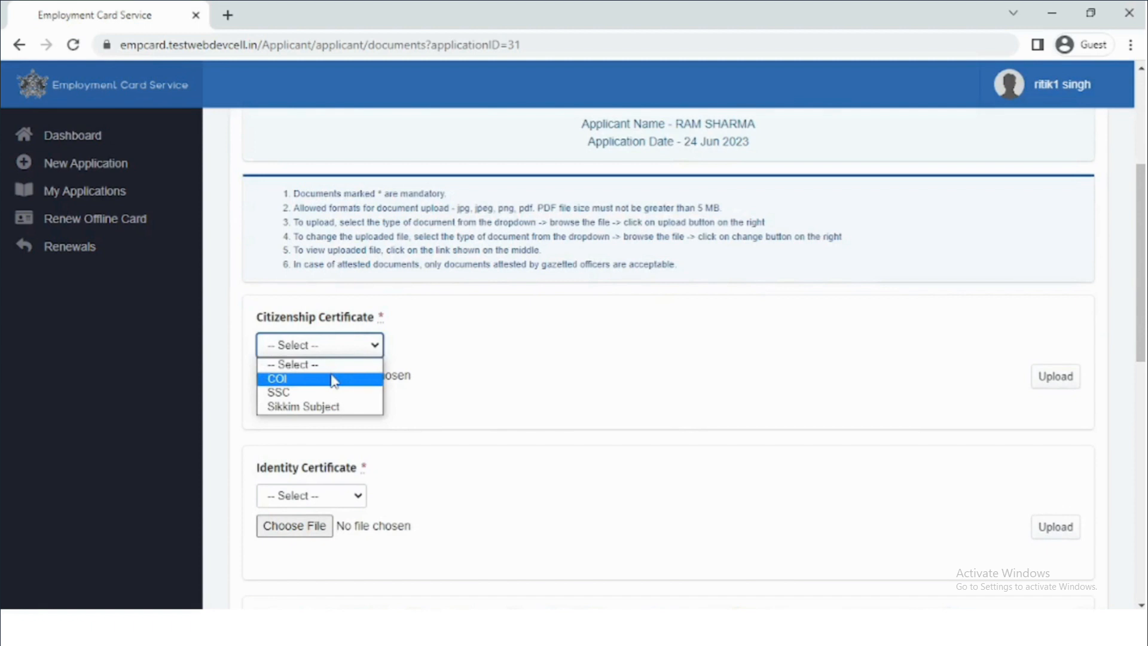
pyautogui.click(333, 379)
pyautogui.scroll(-3, 330, 368)
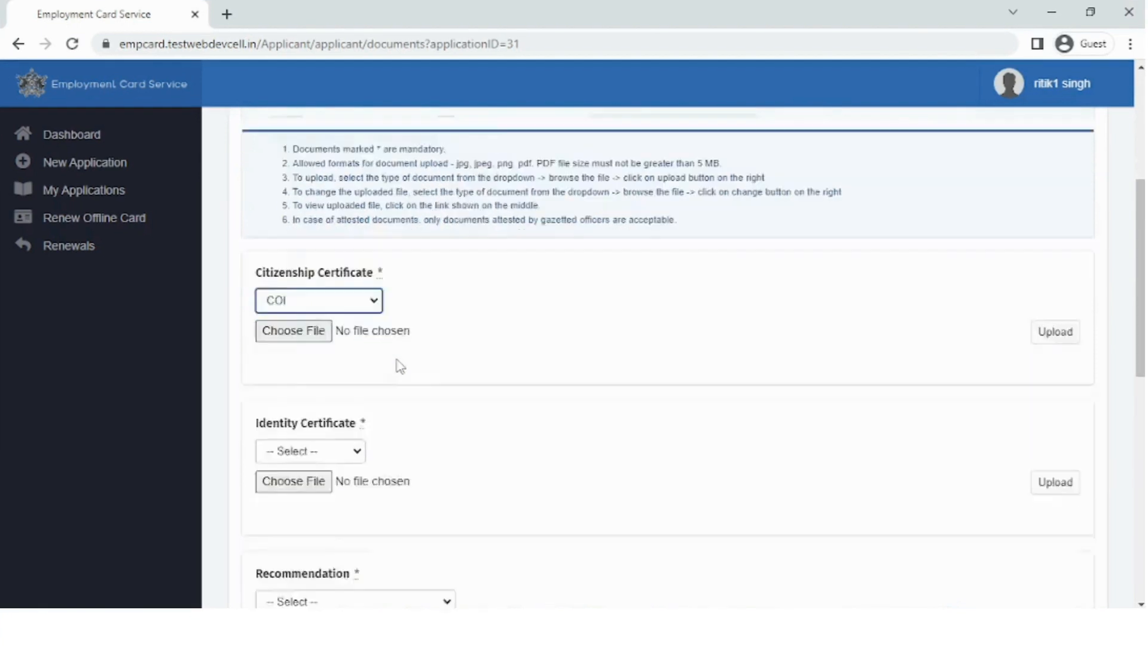
pyautogui.click(307, 211)
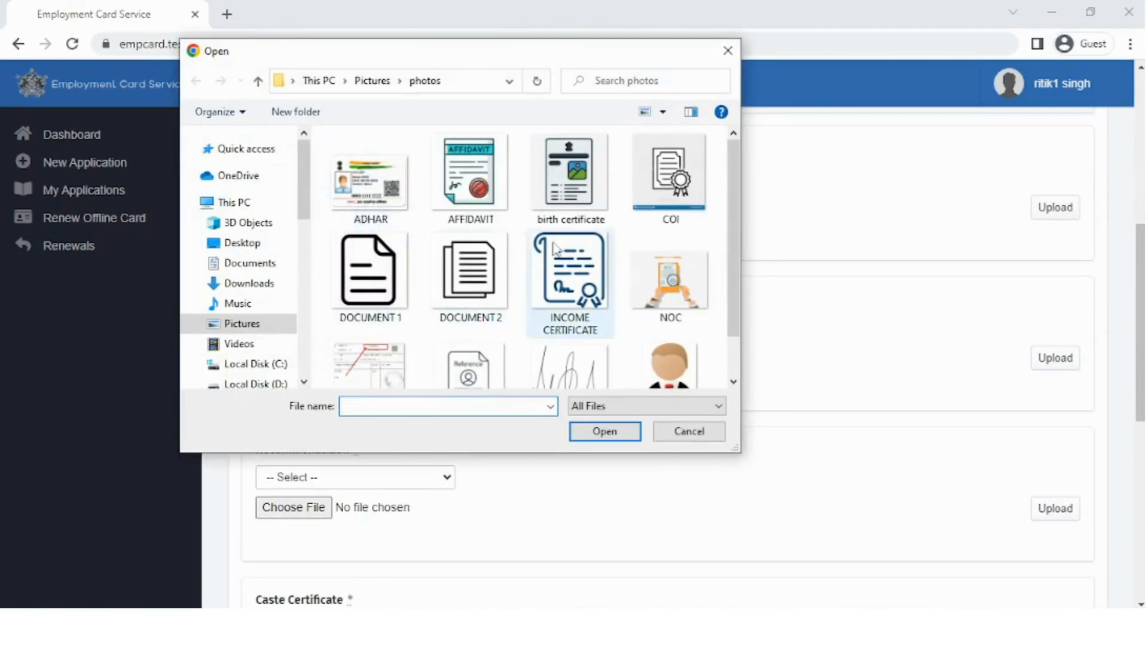
pyautogui.click(669, 180)
pyautogui.click(607, 426)
pyautogui.click(1054, 207)
pyautogui.scroll(-2, 835, 381)
# Select Voter's ID as the identity certificate, attach ADHAR and start the upload
pyautogui.click(328, 159)
pyautogui.click(325, 193)
pyautogui.click(302, 192)
pyautogui.click(370, 180)
pyautogui.click(622, 440)
pyautogui.scroll(1, 1076, 220)
pyautogui.click(1059, 209)
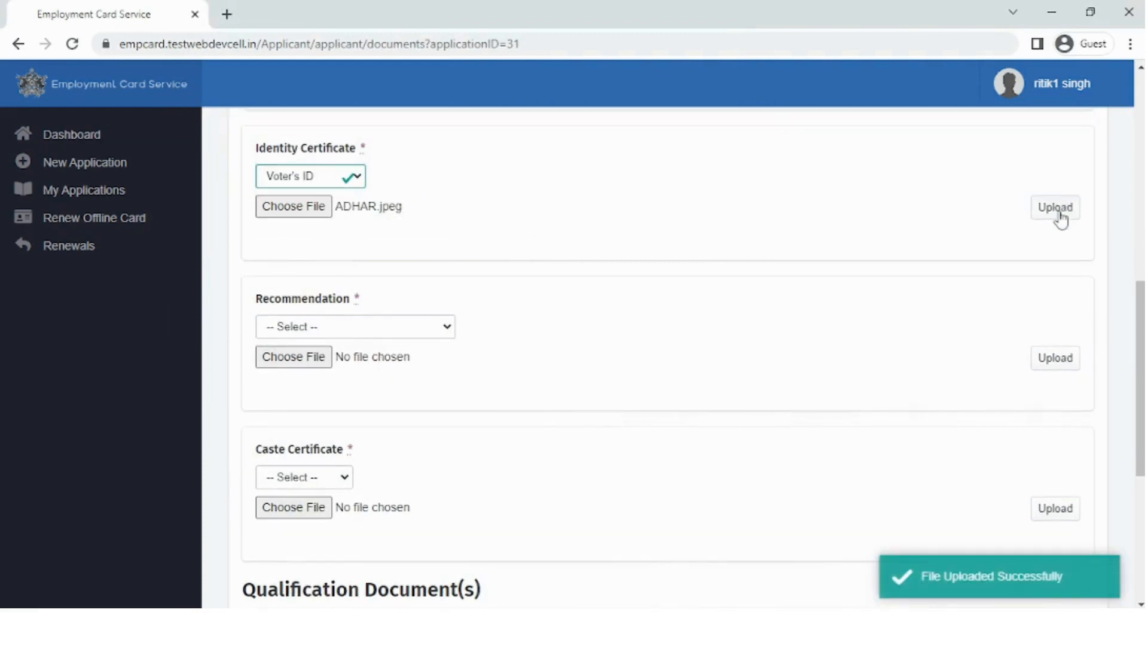
pyautogui.click(1057, 220)
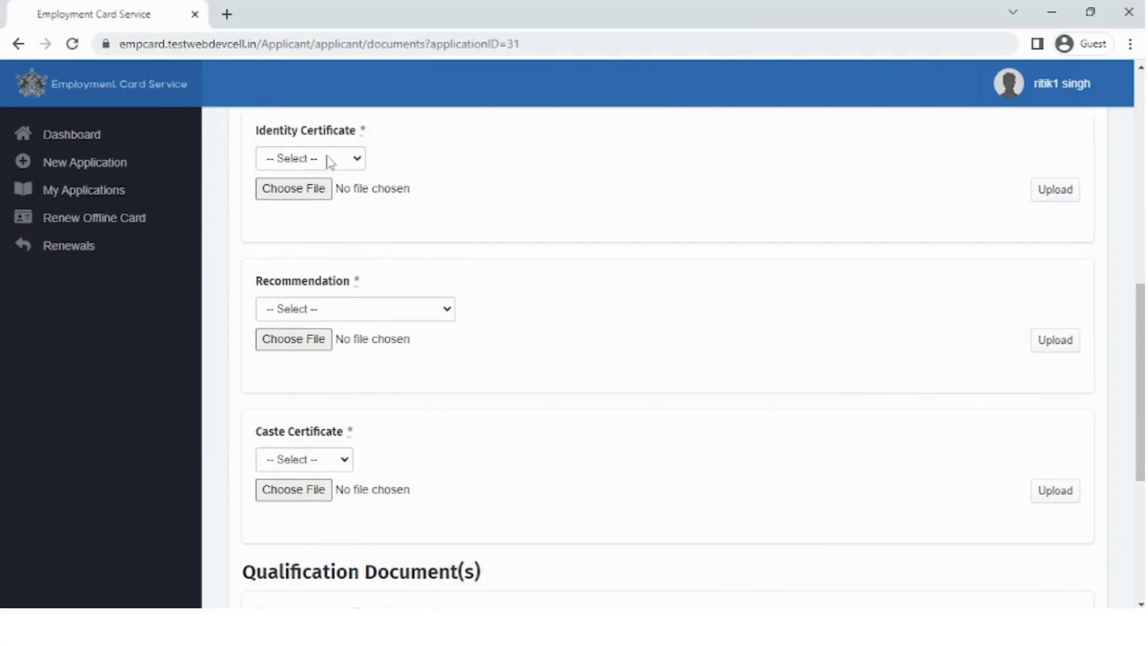
# Reselect Voter's ID with the ADHAR file and upload it successfully
pyautogui.click(328, 160)
pyautogui.click(323, 190)
pyautogui.click(311, 194)
pyautogui.click(365, 177)
pyautogui.click(604, 430)
pyautogui.click(1057, 206)
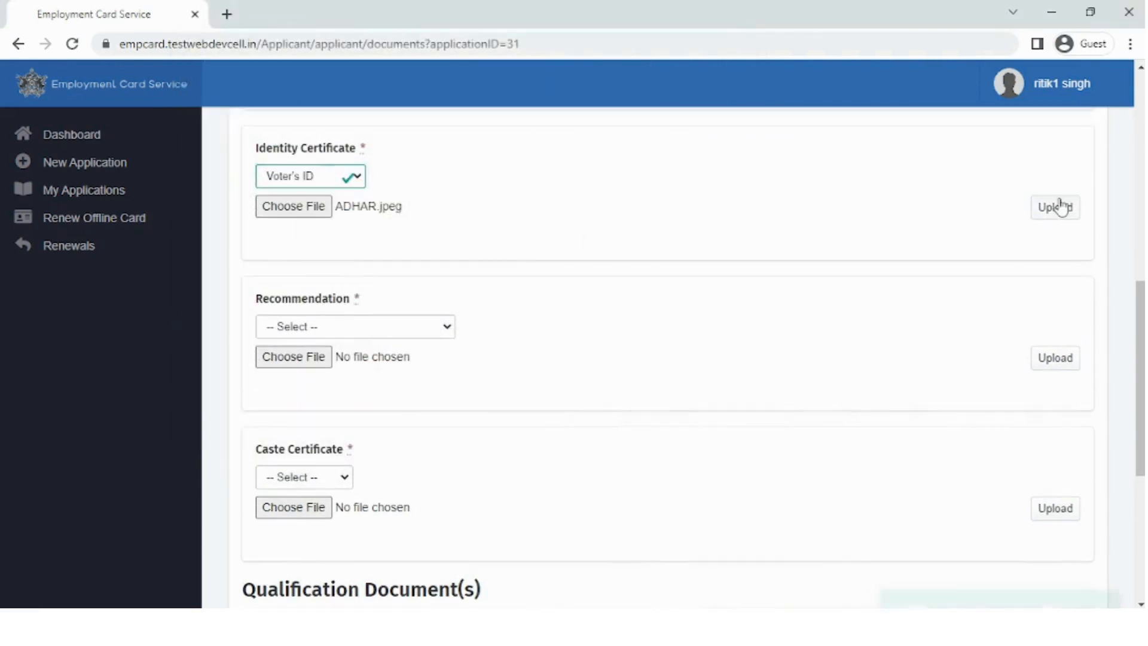
pyautogui.scroll(-1, 717, 339)
pyautogui.scroll(-2, 717, 339)
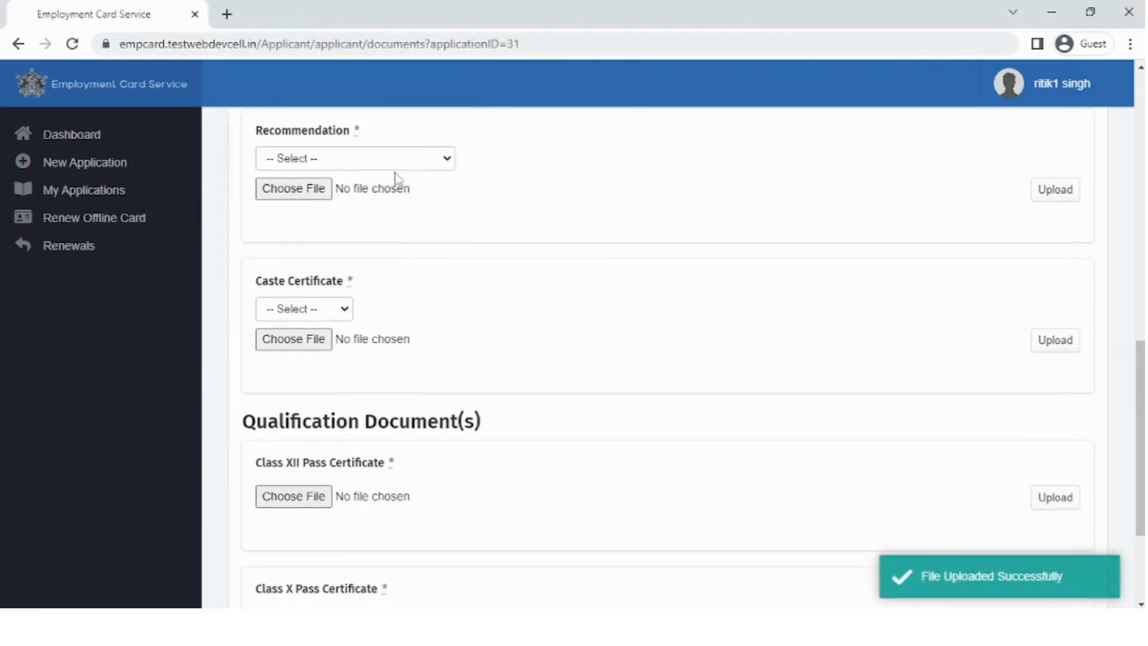
# Choose Panchayat Recommendation and upload the OBC caste certificate
pyautogui.click(358, 159)
pyautogui.click(359, 220)
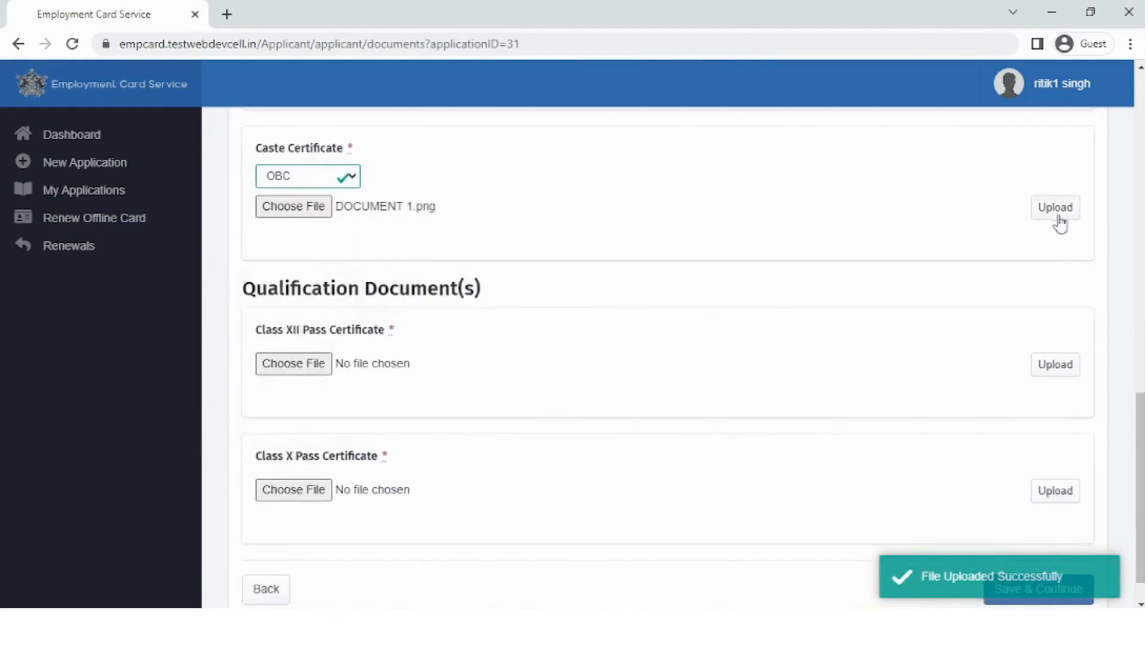
pyautogui.click(1058, 220)
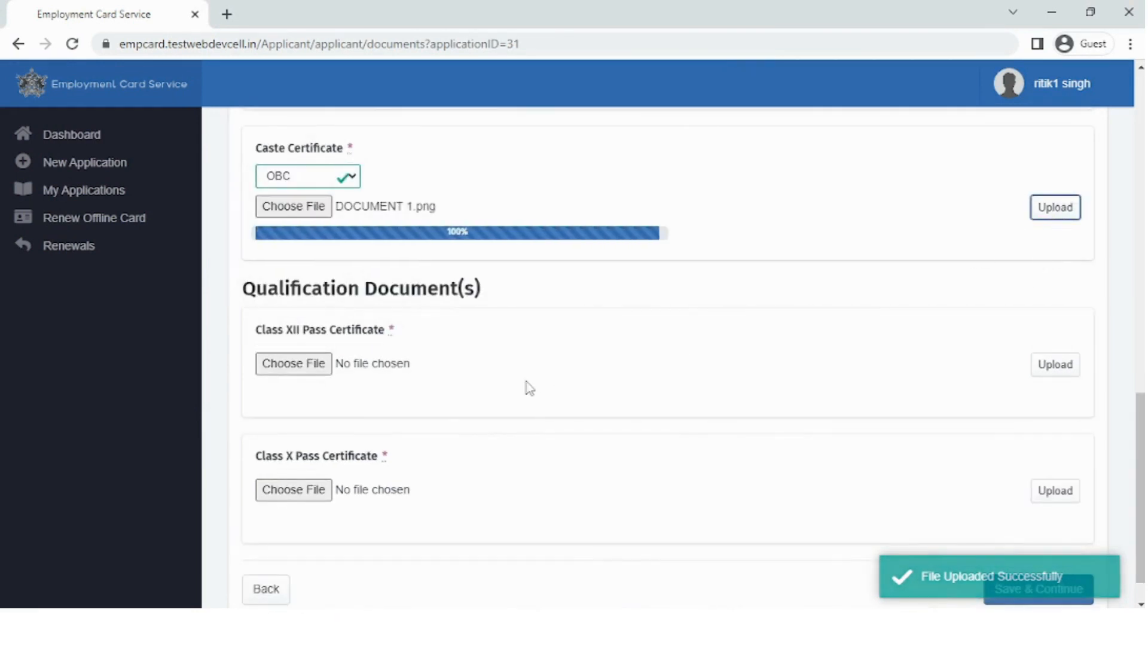
pyautogui.scroll(-1, 514, 382)
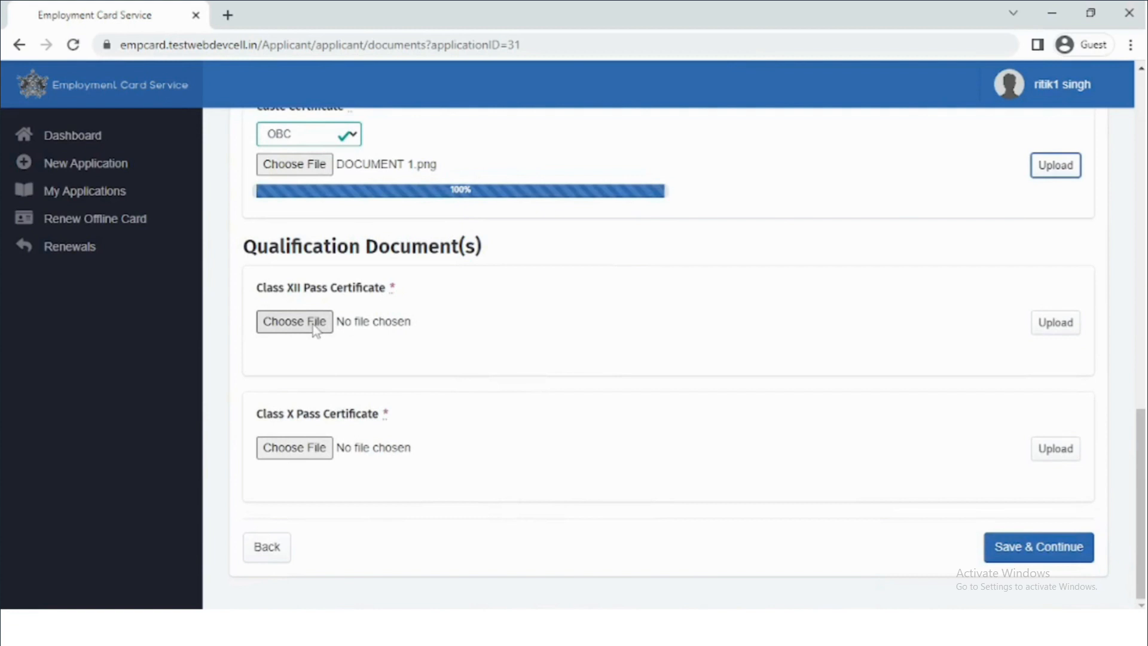
# Upload DOCUMENT 2 as the Class XII pass certificate, then upload the Class X certificate
pyautogui.click(315, 326)
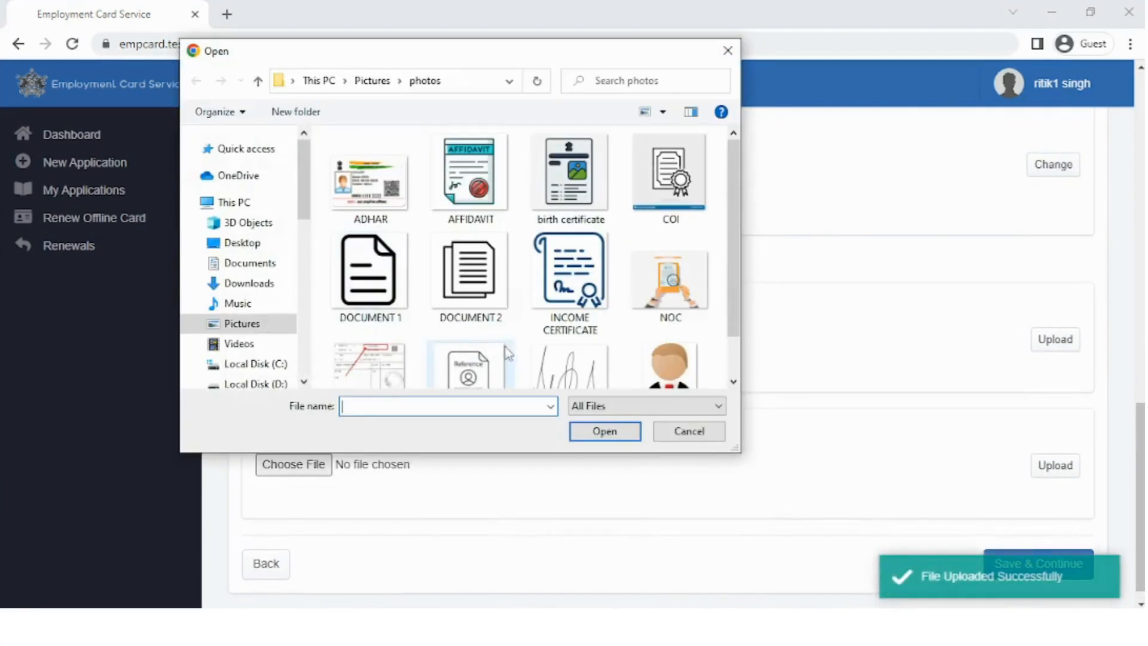
pyautogui.click(483, 299)
pyautogui.click(598, 431)
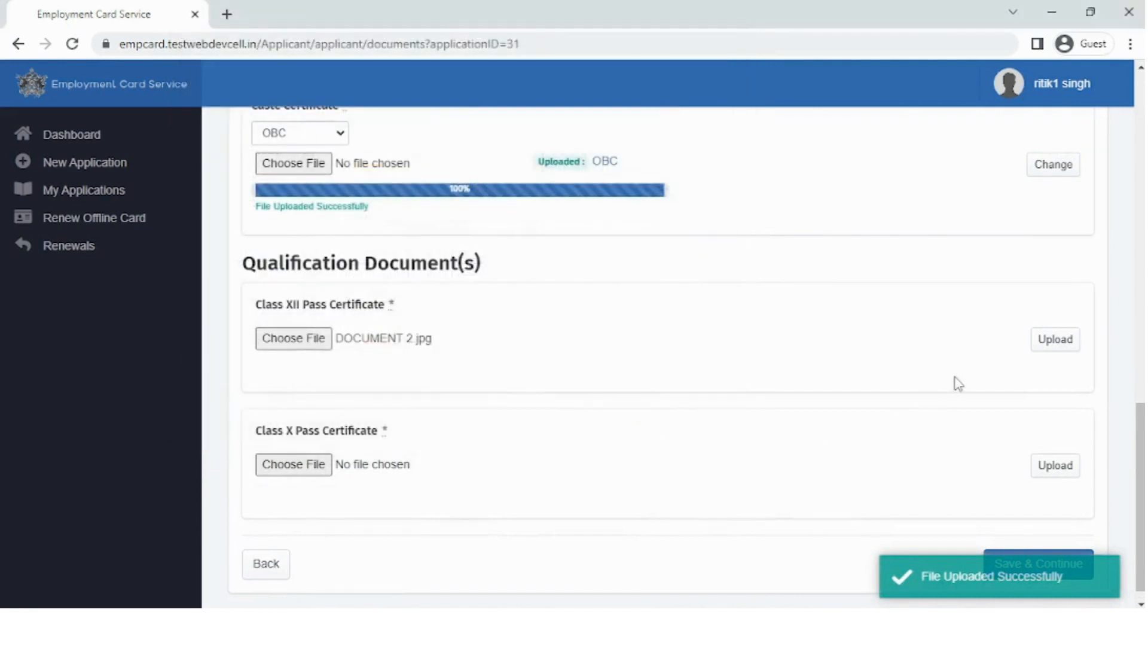
pyautogui.click(1050, 353)
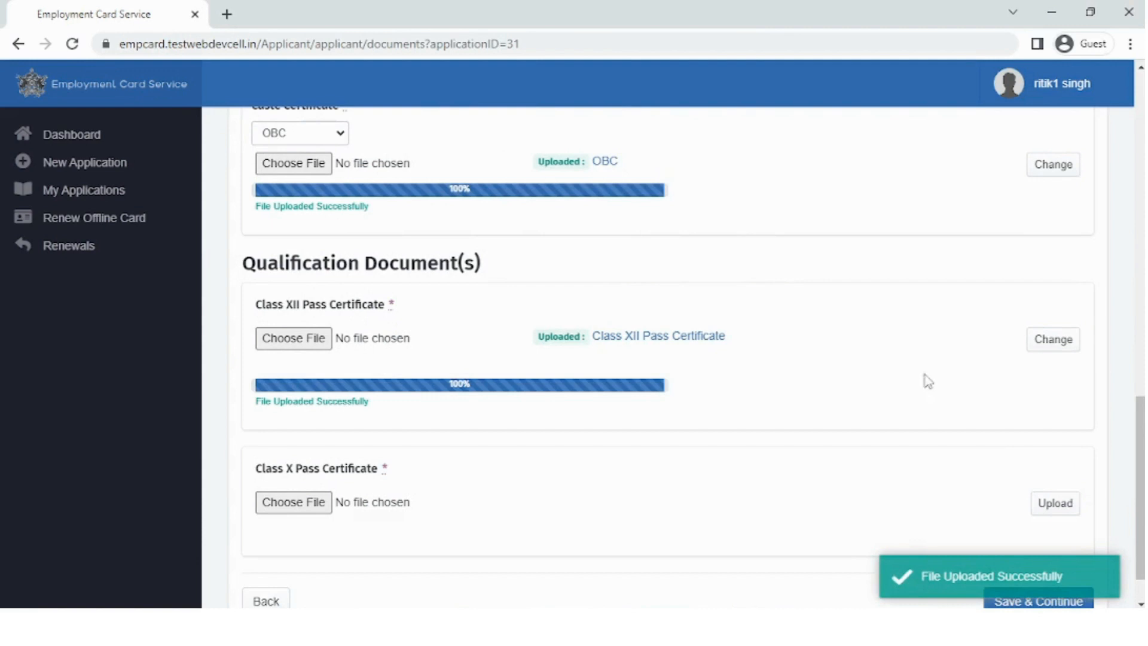
pyautogui.scroll(-1, 926, 382)
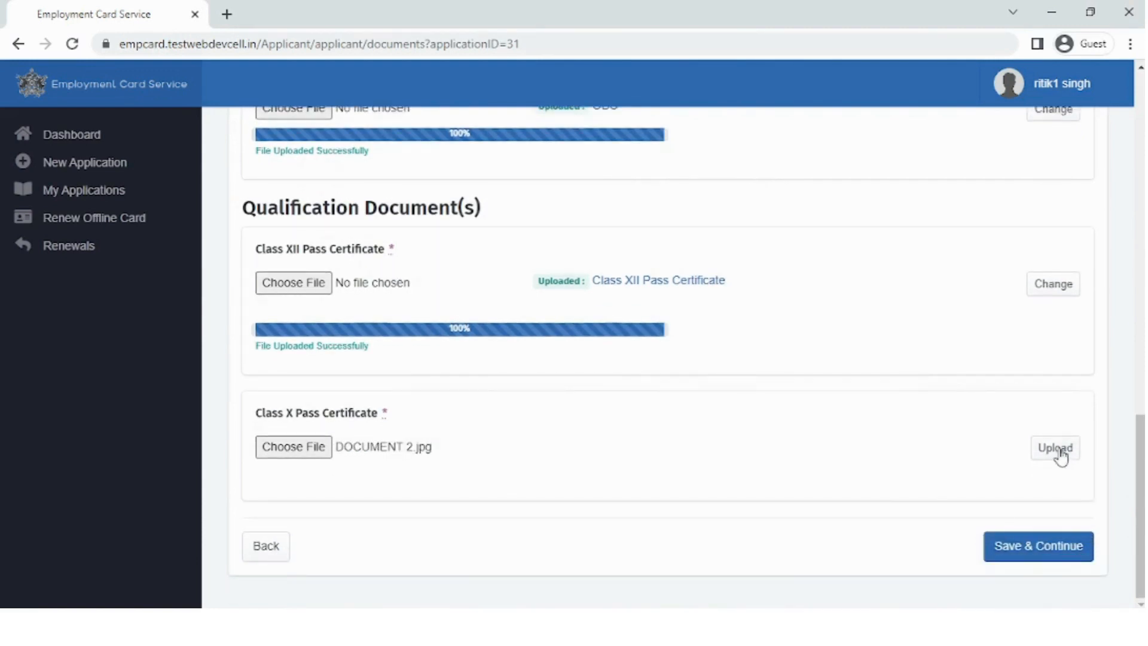
pyautogui.click(1055, 448)
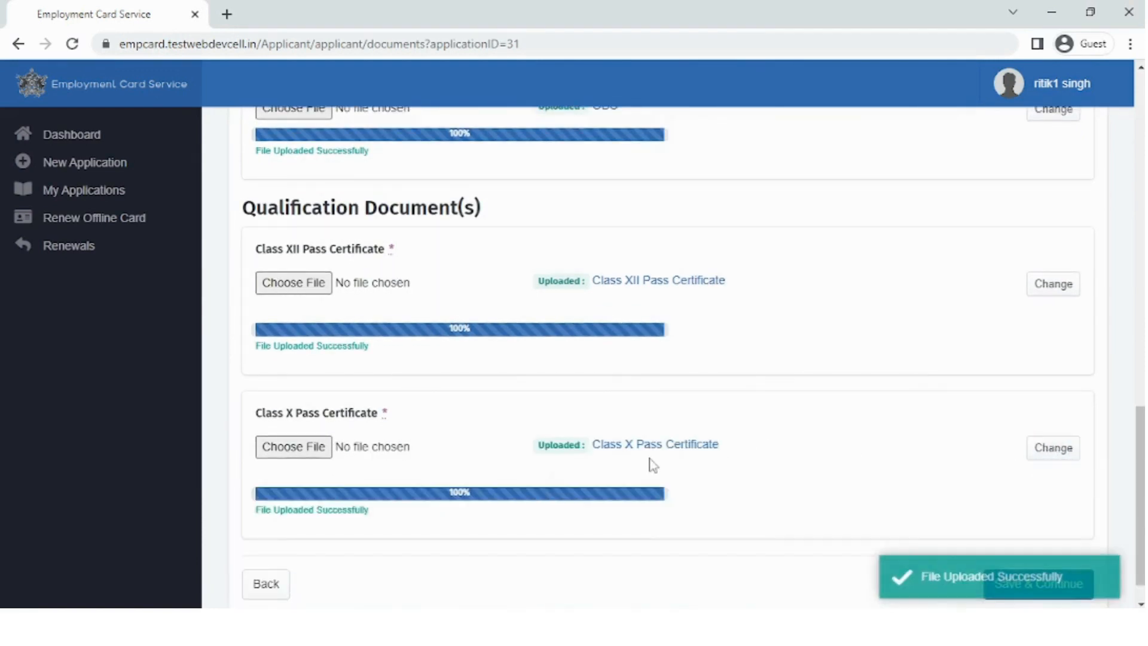
# Save the documents, review the Preview & Final Submission page, and start submitting with the 100/- fee
pyautogui.scroll(-1, 722, 480)
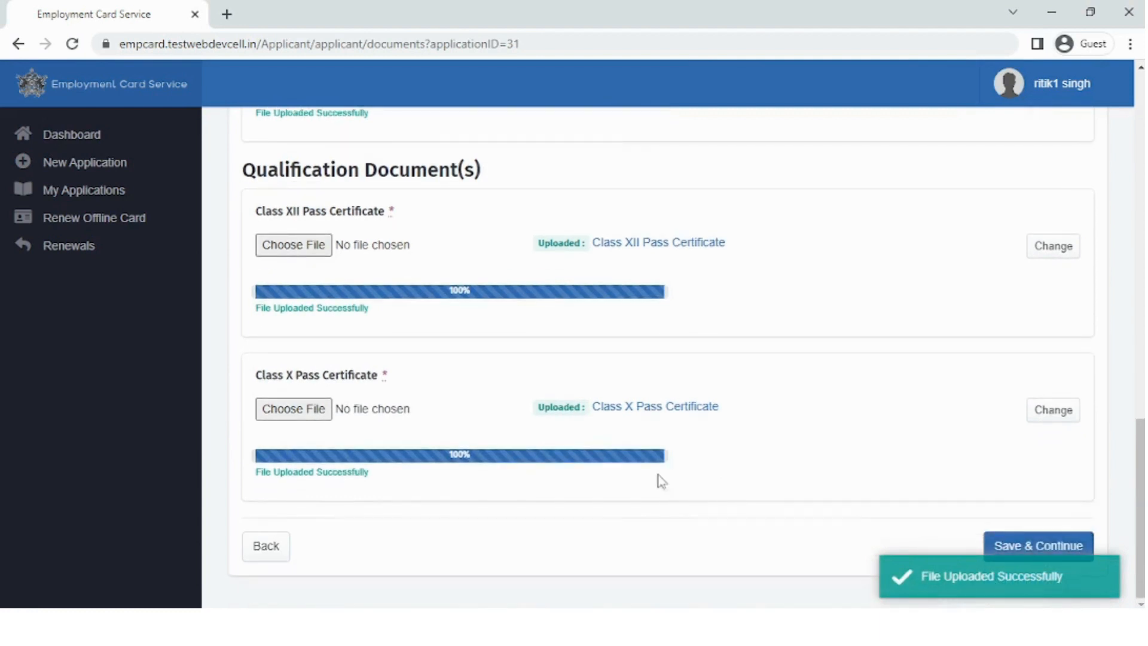
pyautogui.click(1041, 547)
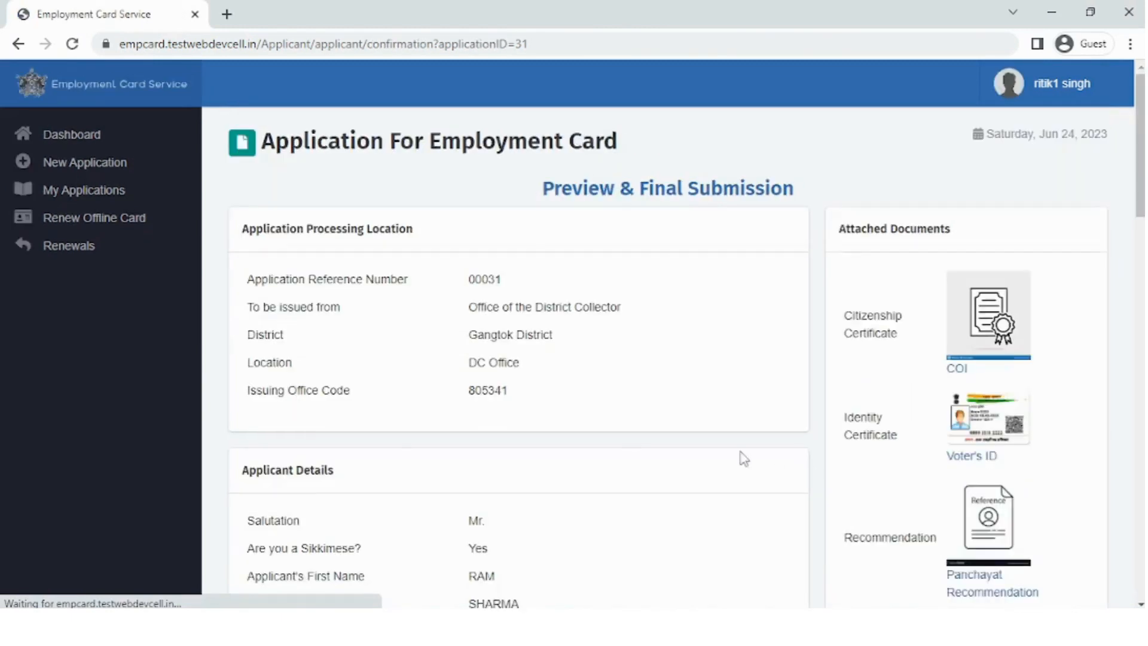
pyautogui.scroll(-5, 564, 363)
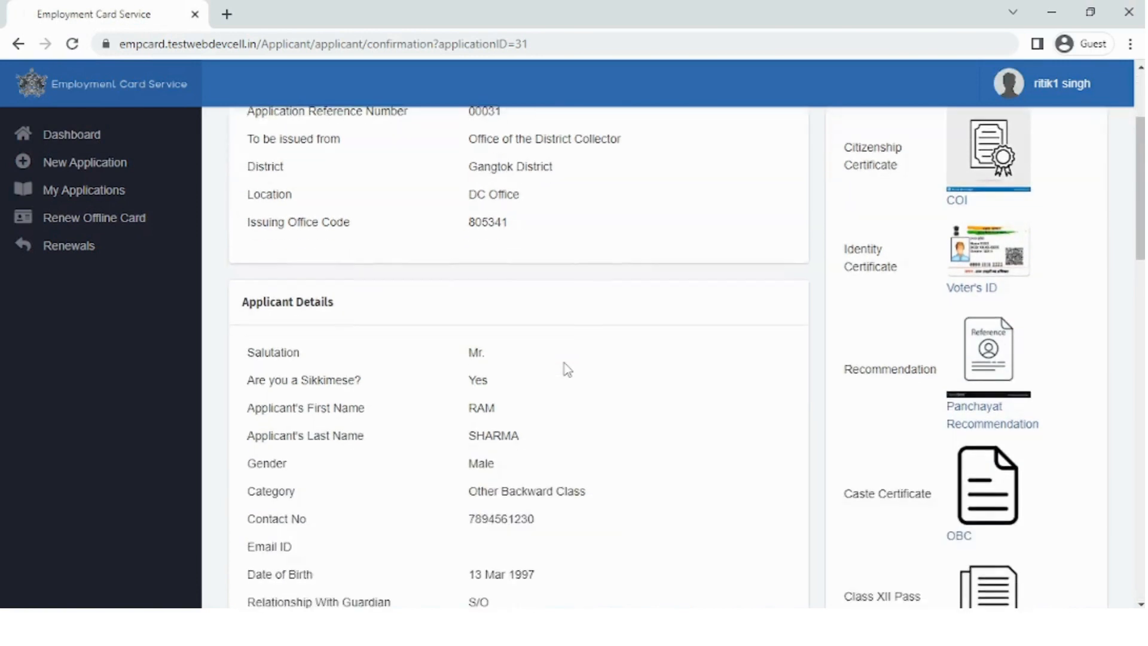
pyautogui.scroll(-10, 565, 364)
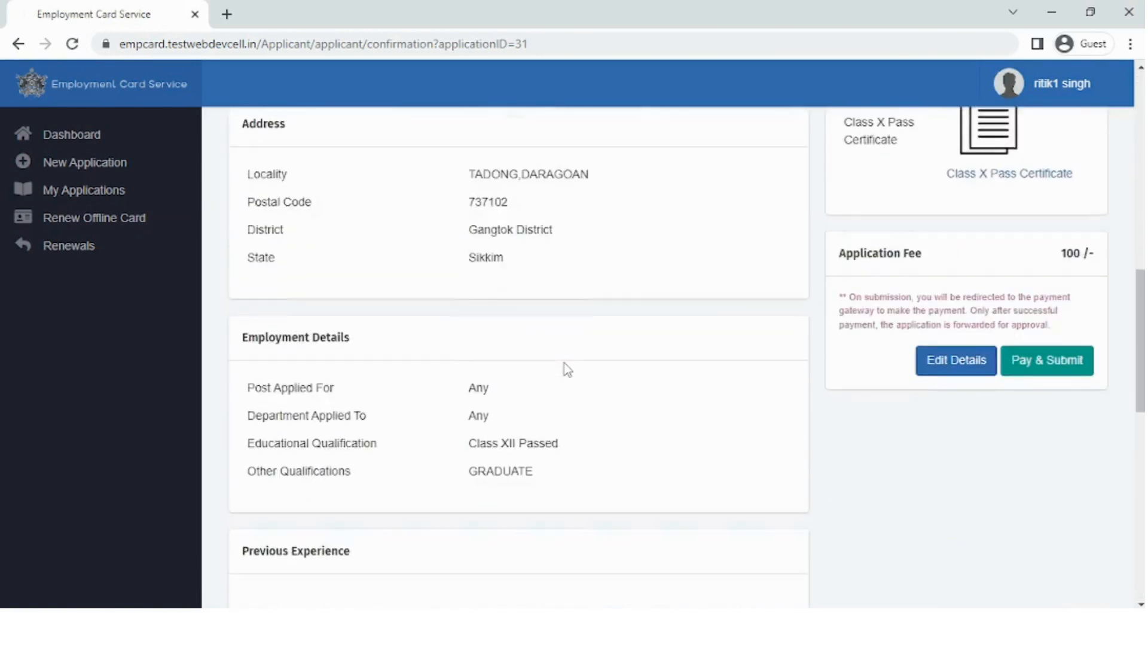
pyautogui.scroll(-7, 565, 364)
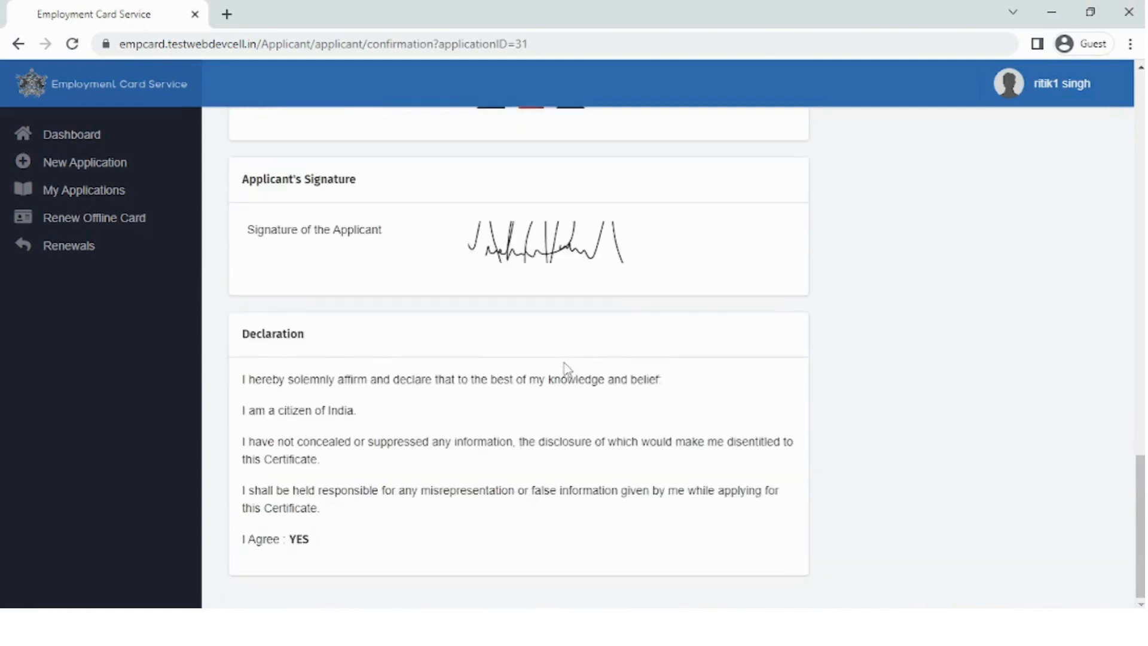
pyautogui.scroll(14, 565, 366)
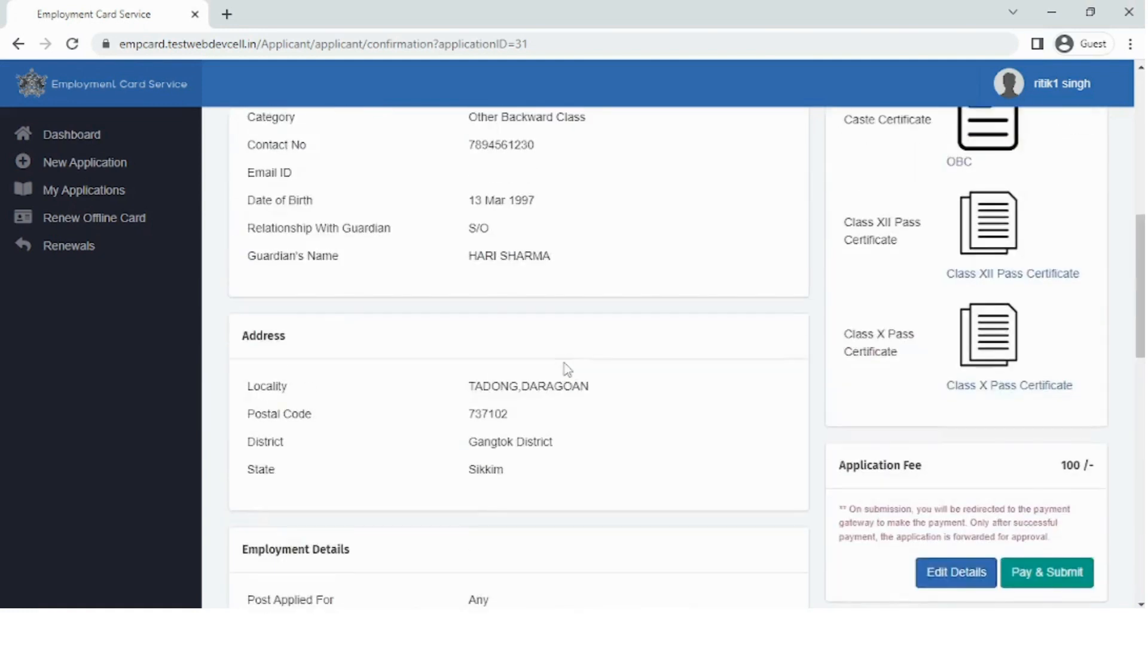
pyautogui.scroll(8, 564, 365)
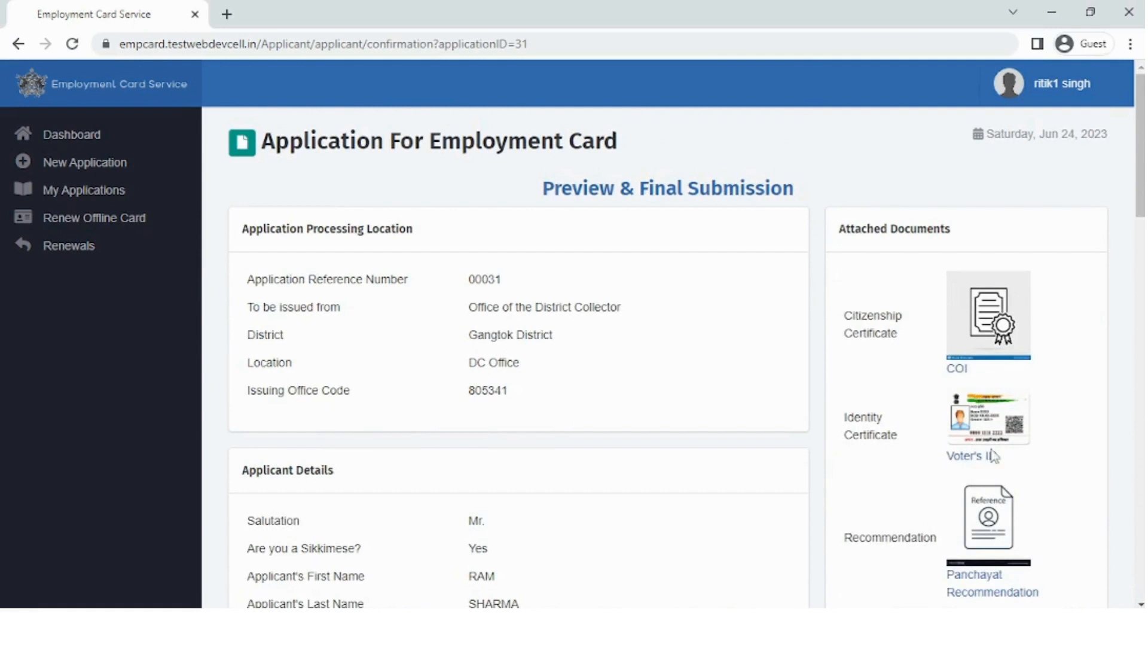
pyautogui.scroll(-1, 994, 456)
pyautogui.scroll(-4, 999, 492)
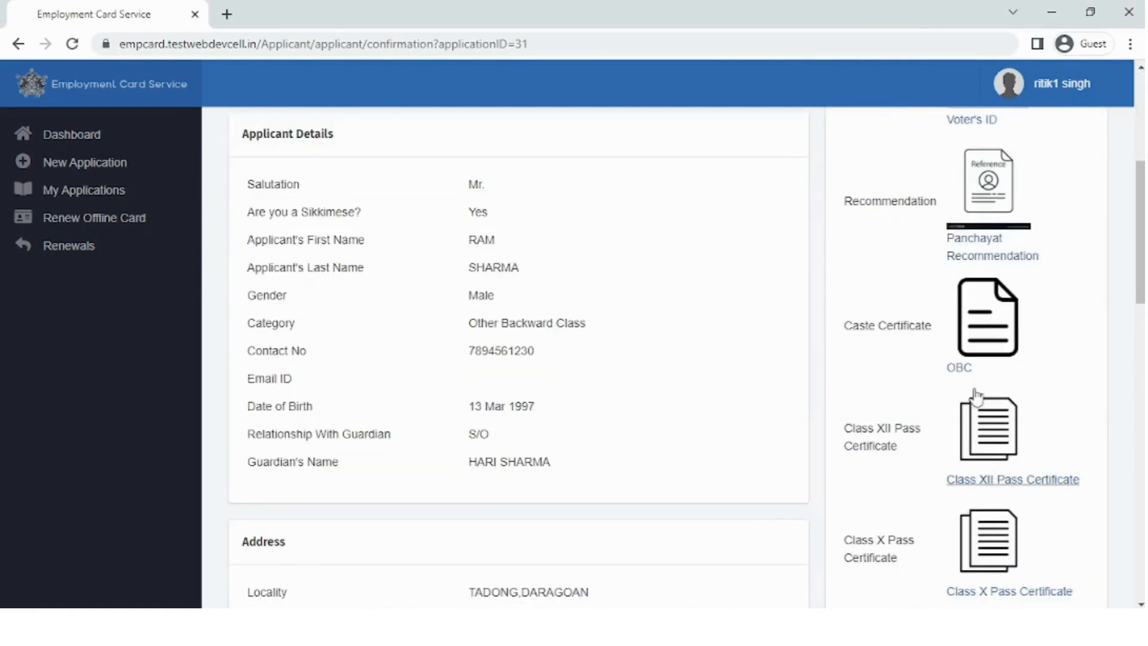
pyautogui.scroll(-4, 980, 481)
pyautogui.scroll(-2, 1010, 443)
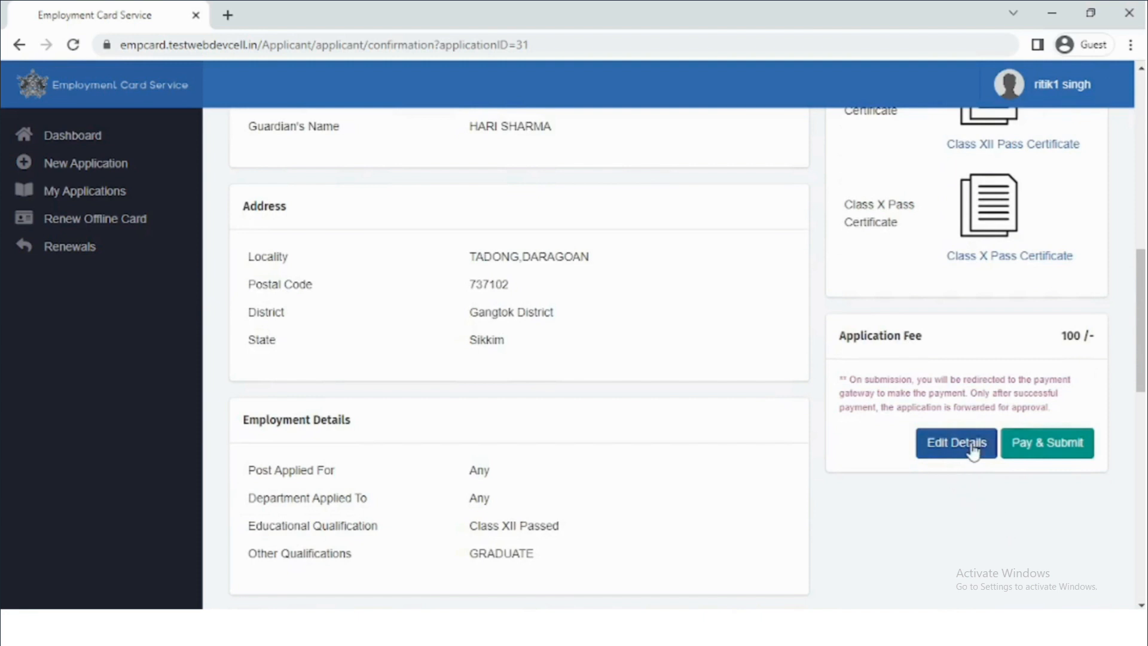
pyautogui.click(1046, 443)
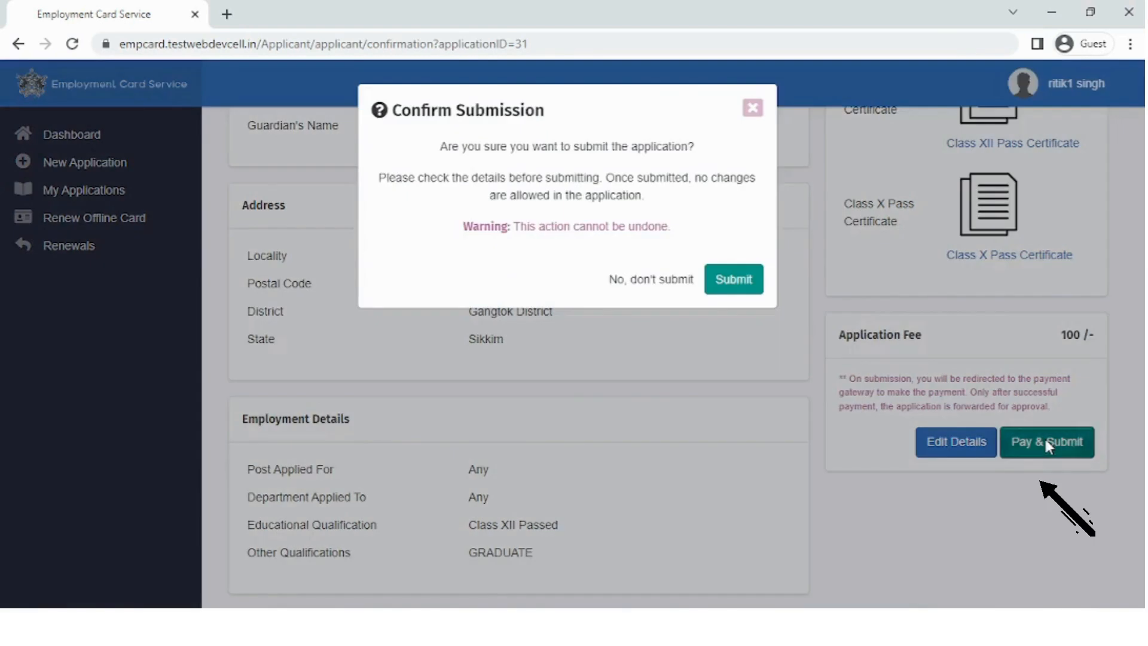
# Confirm the submission and open the printable acknowledgement slip
pyautogui.click(733, 279)
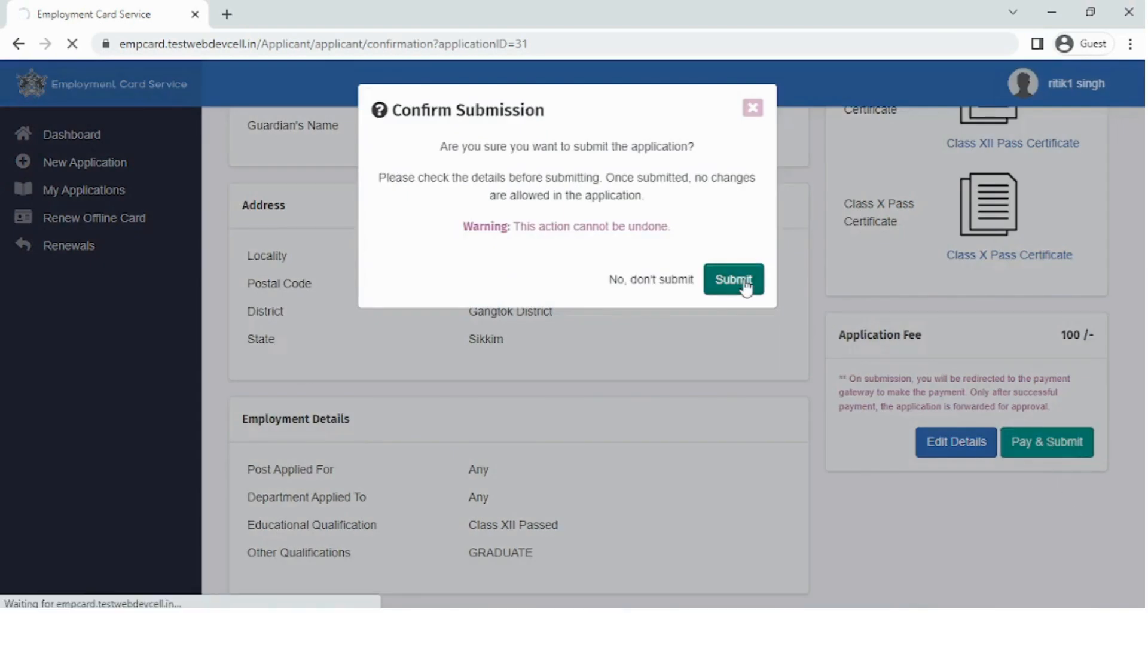
pyautogui.scroll(-3, 657, 369)
pyautogui.scroll(-4, 658, 372)
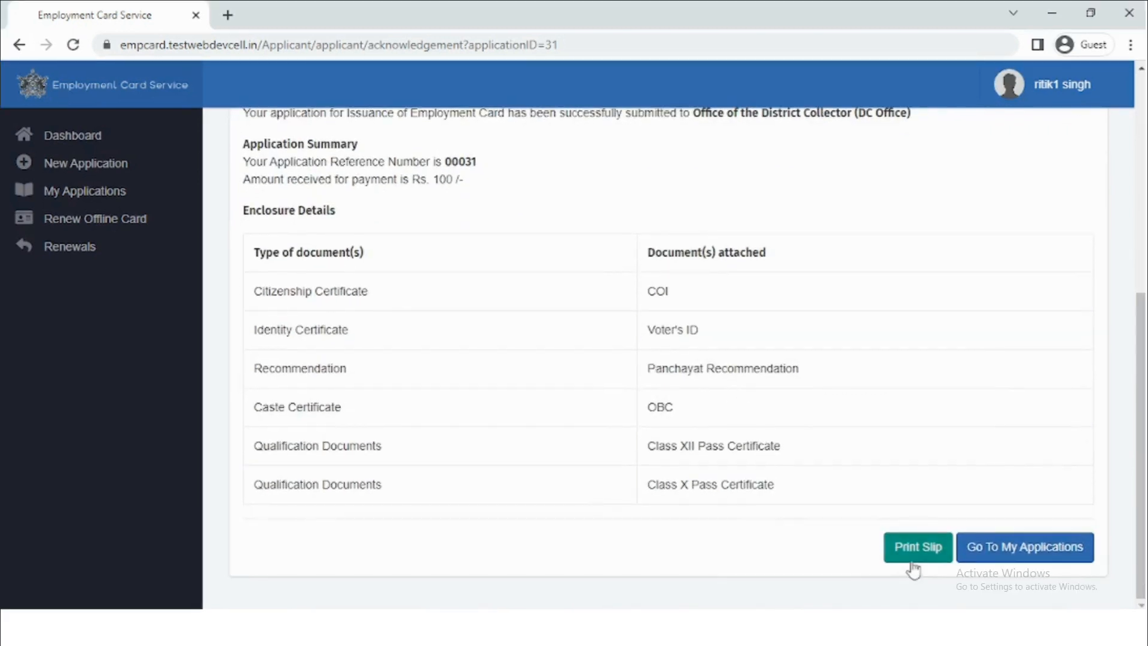
pyautogui.click(912, 563)
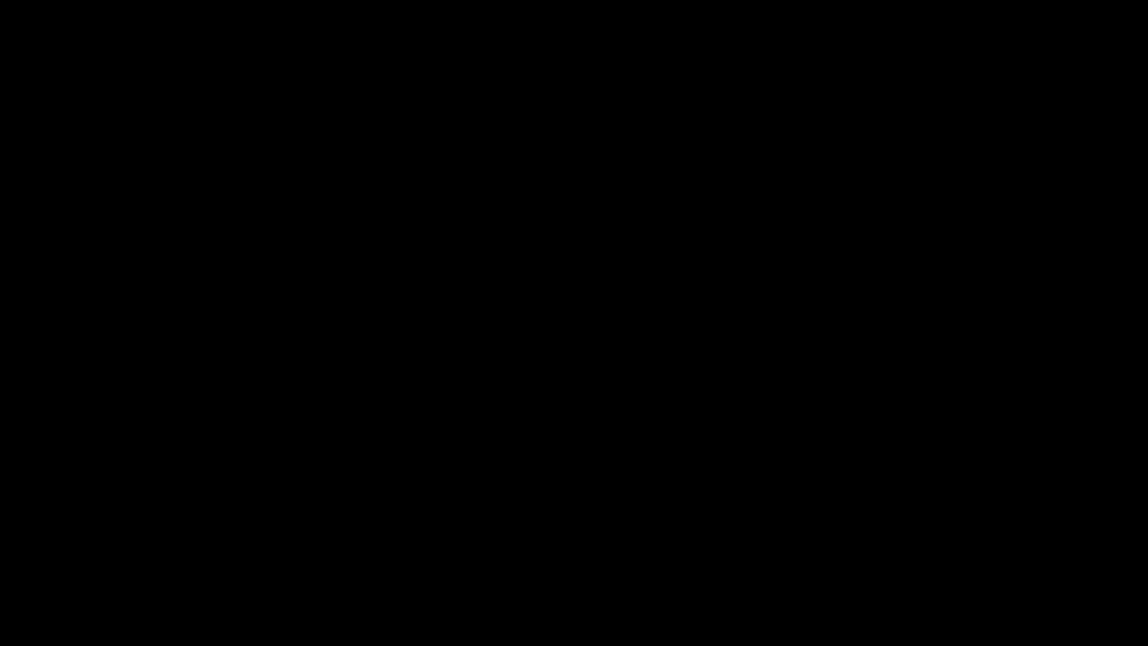
pyautogui.scroll(-6, 612, 384)
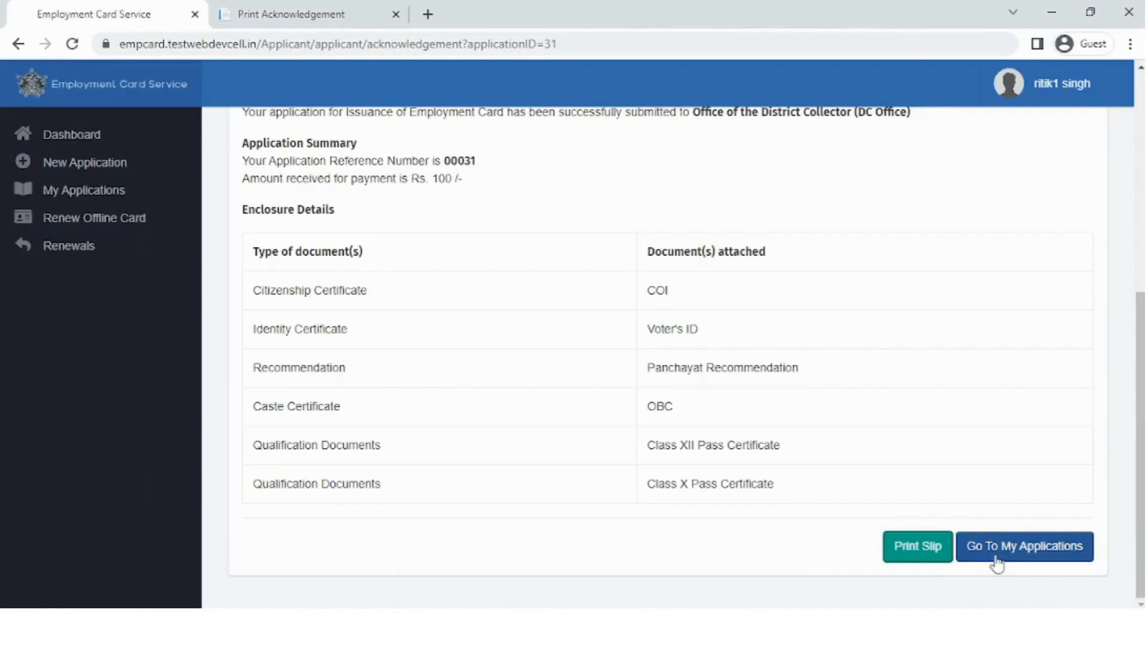
# Go to My Applications and open the certificate for approved application 00031
pyautogui.click(997, 552)
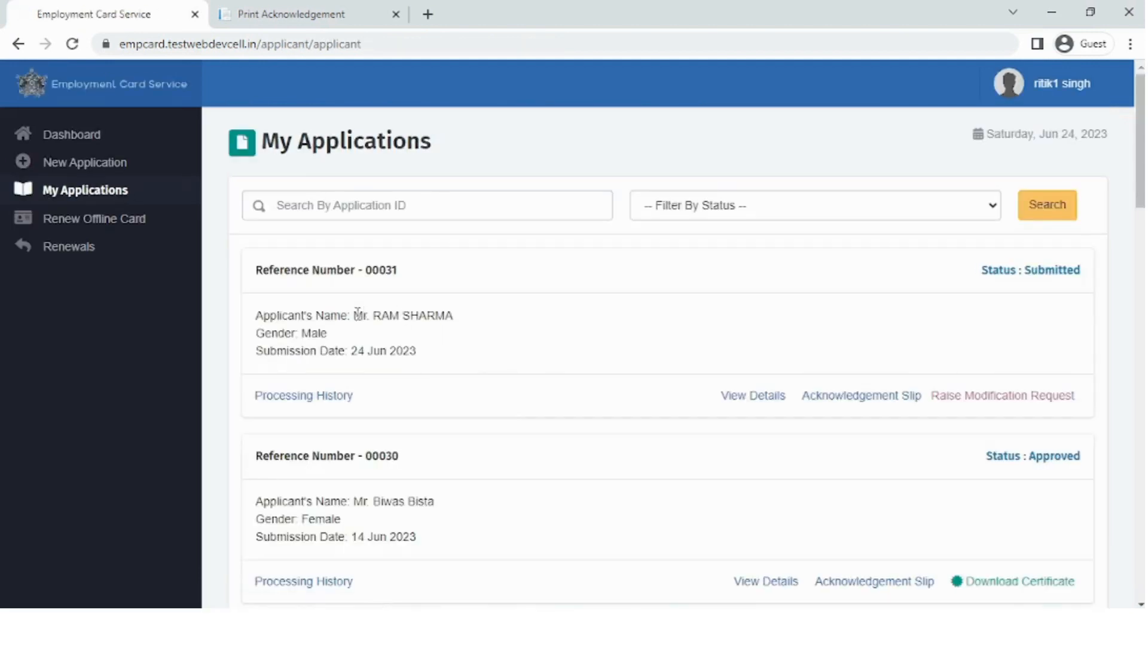
pyautogui.moveTo(354, 315); pyautogui.dragTo(472, 320)
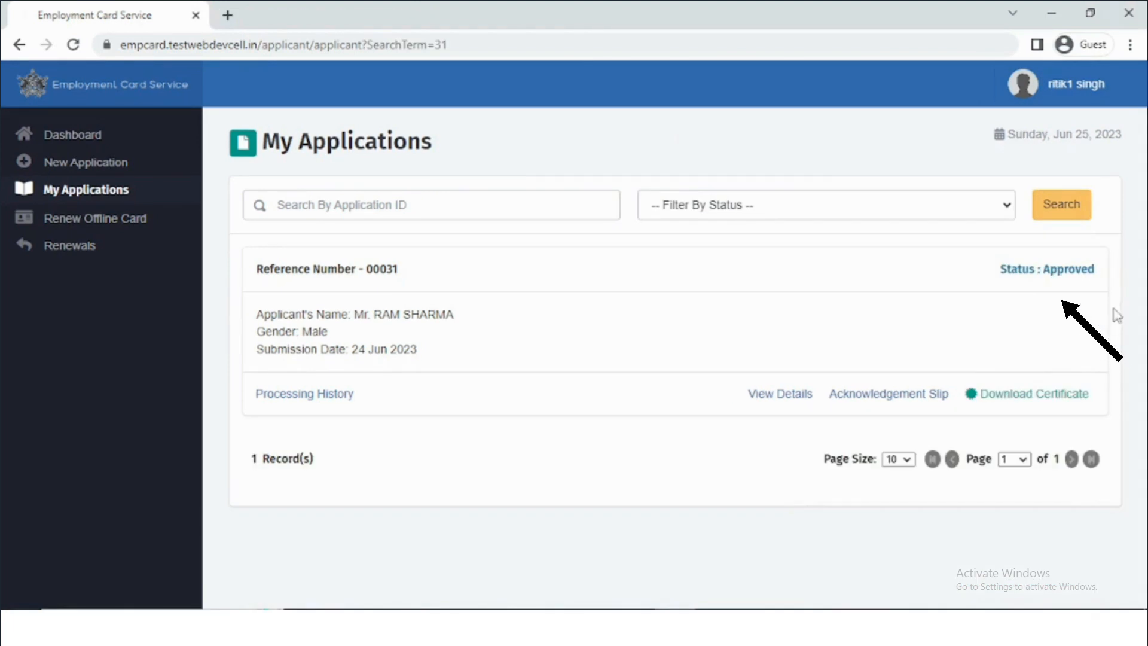
pyautogui.click(1040, 397)
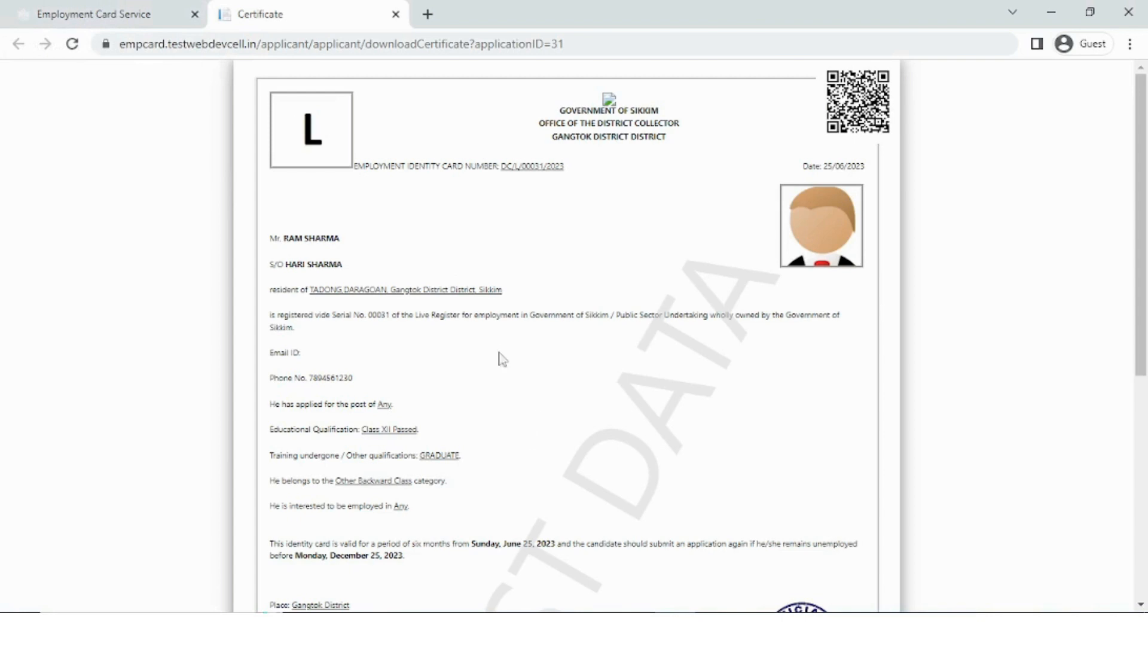
# Scroll through the employment card certificate for application 00031
pyautogui.scroll(-7, 572, 424)
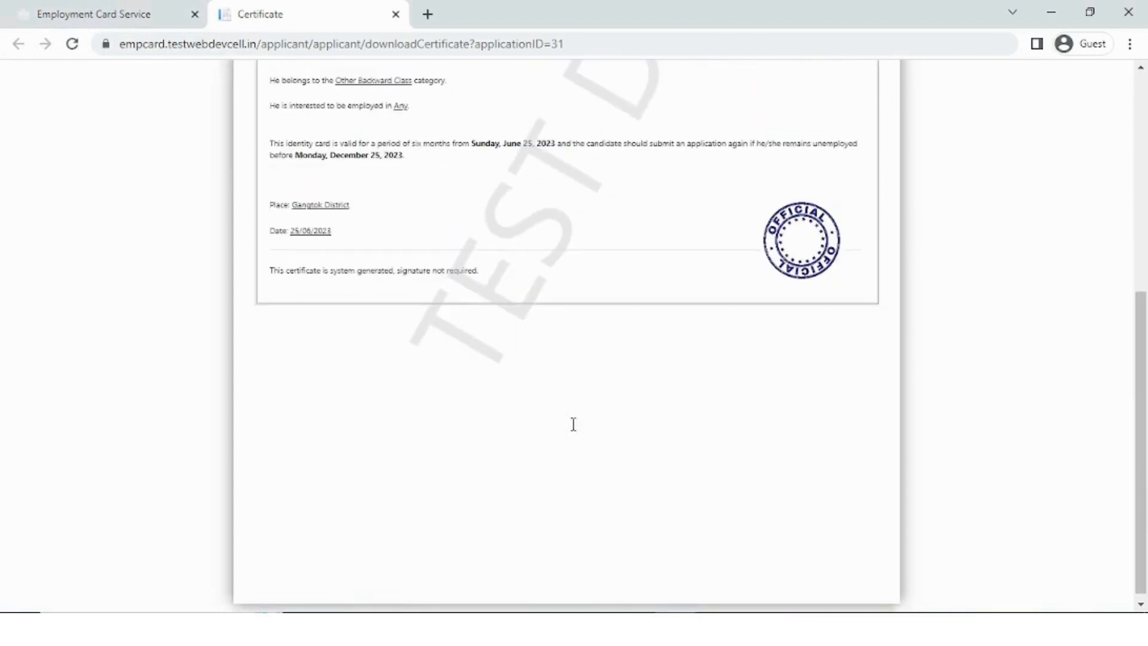
pyautogui.scroll(7, 575, 432)
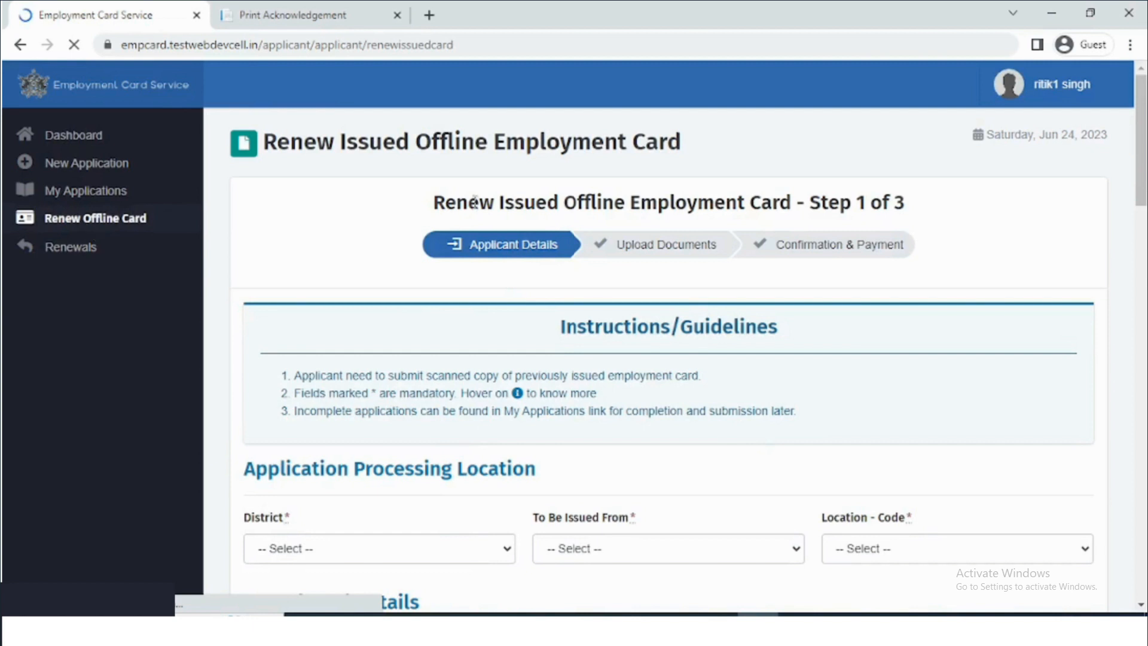
# Set the district to Gangtok District and issuer to Office of the District Collector, then save
pyautogui.moveTo(475, 201); pyautogui.dragTo(926, 204)
pyautogui.scroll(-4, 689, 535)
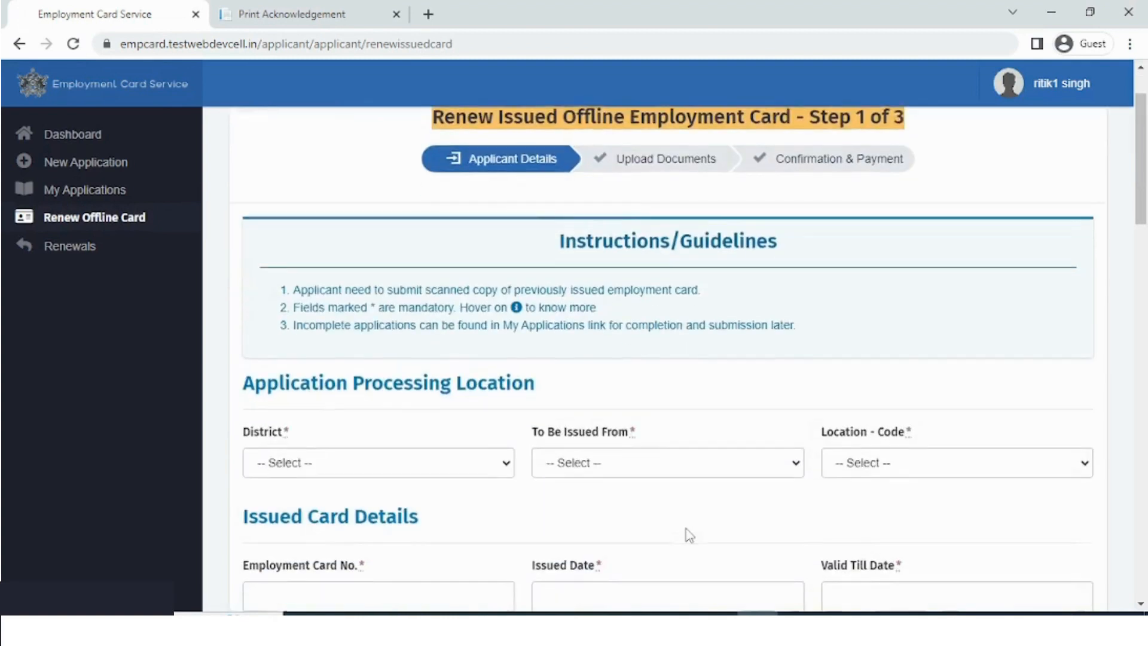
pyautogui.click(393, 296)
pyautogui.click(393, 333)
pyautogui.click(641, 297)
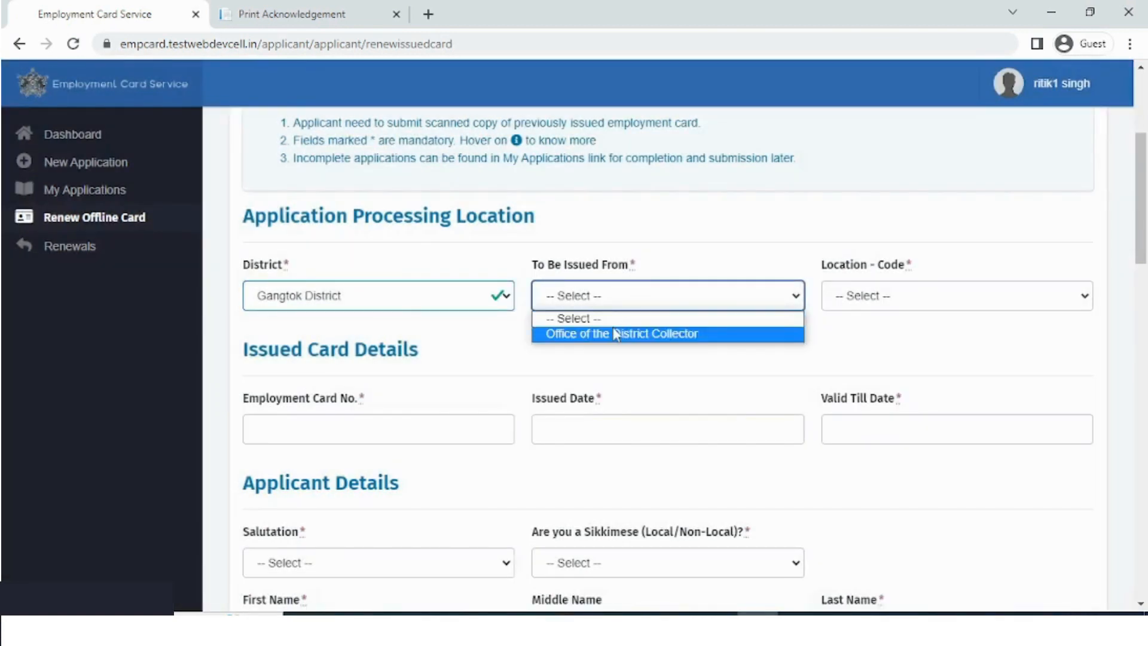
pyautogui.click(634, 333)
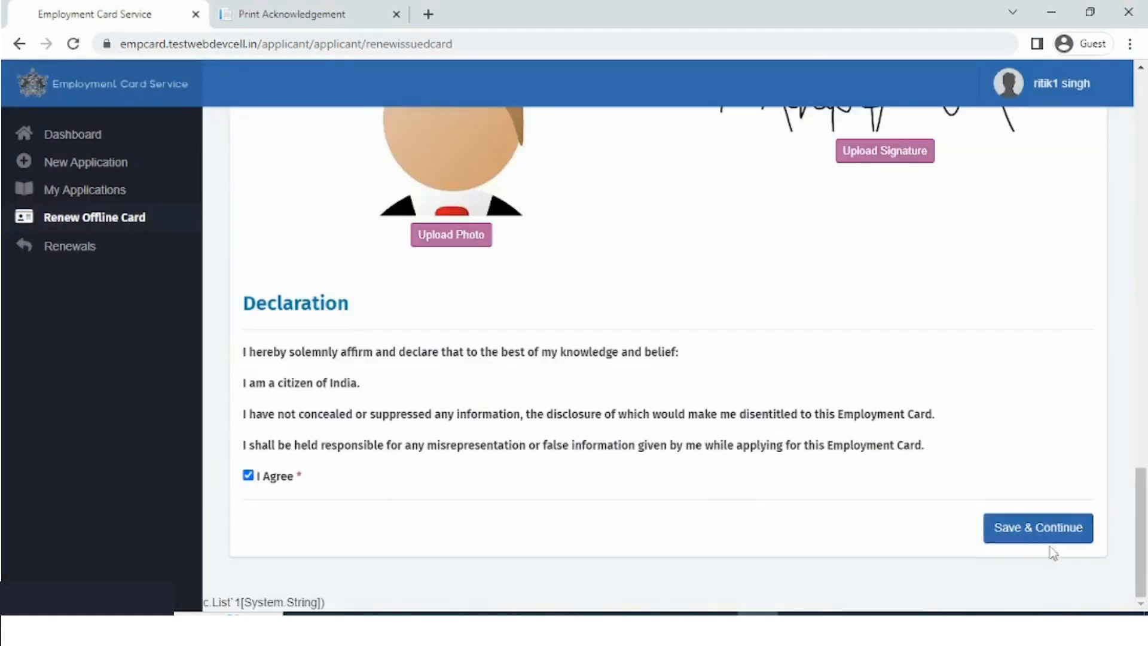
pyautogui.click(1039, 541)
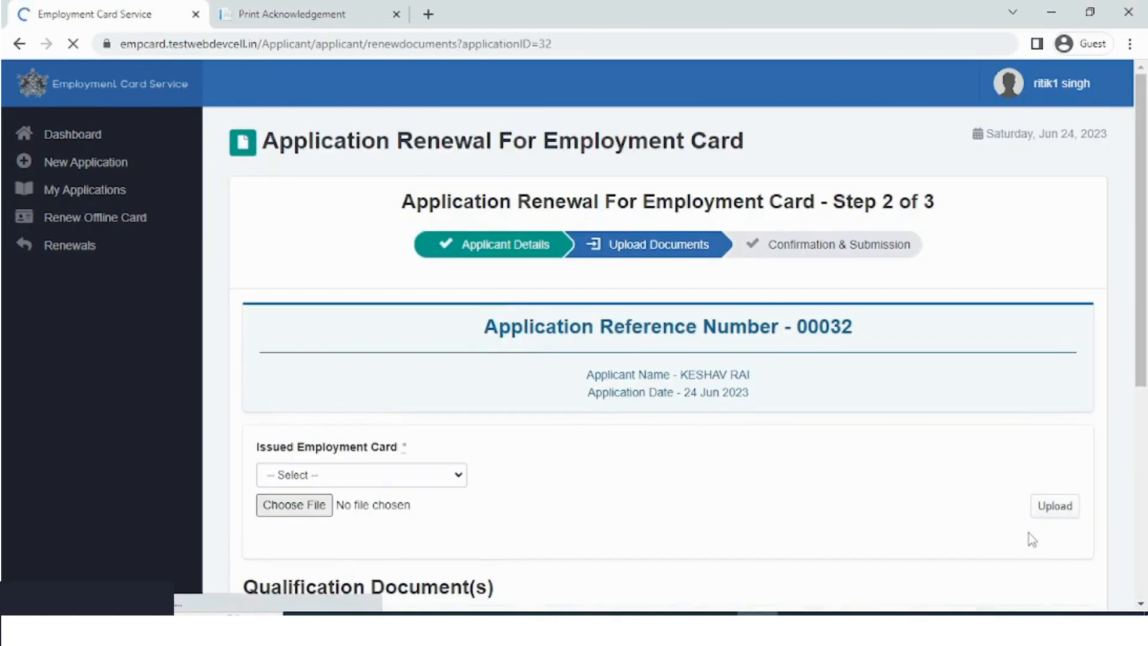
# Upload DOCUMENT 1 as the Scanned Copy Of Employment Card
pyautogui.scroll(-3, 695, 483)
pyautogui.click(412, 310)
pyautogui.click(402, 338)
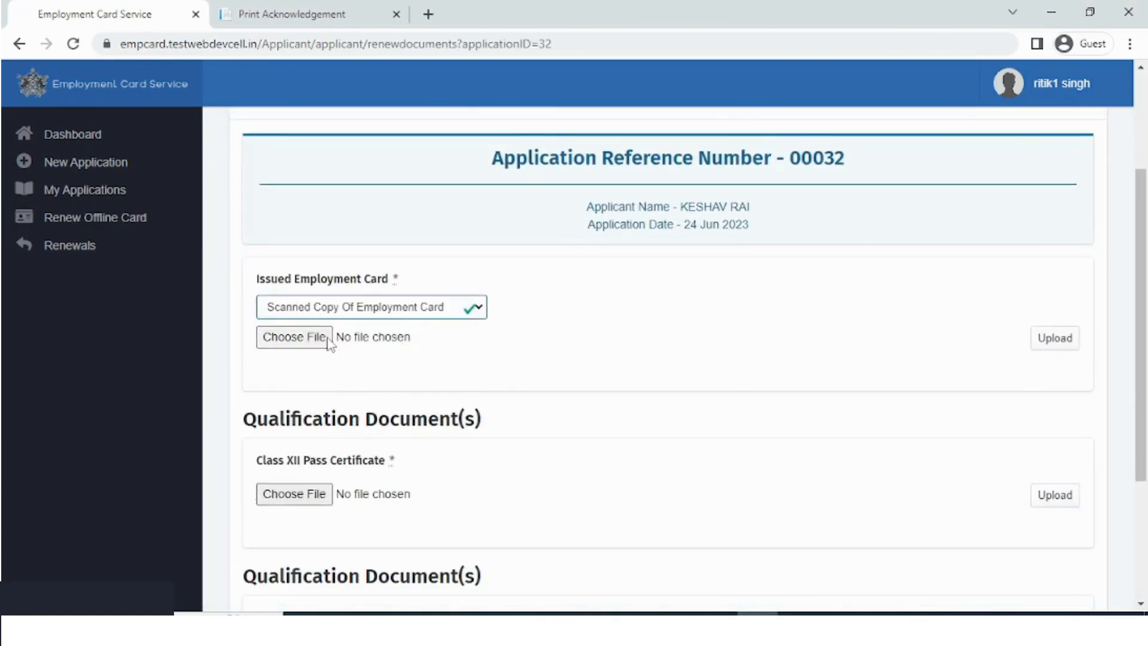
pyautogui.click(328, 339)
pyautogui.click(368, 275)
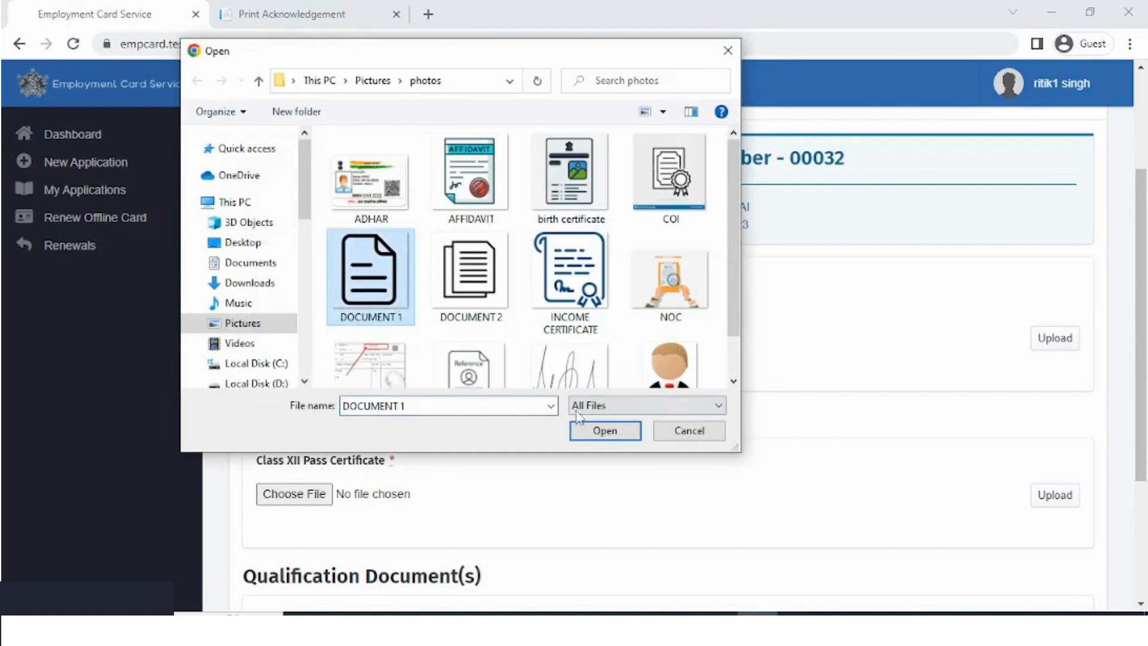
pyautogui.click(600, 430)
pyautogui.click(1058, 343)
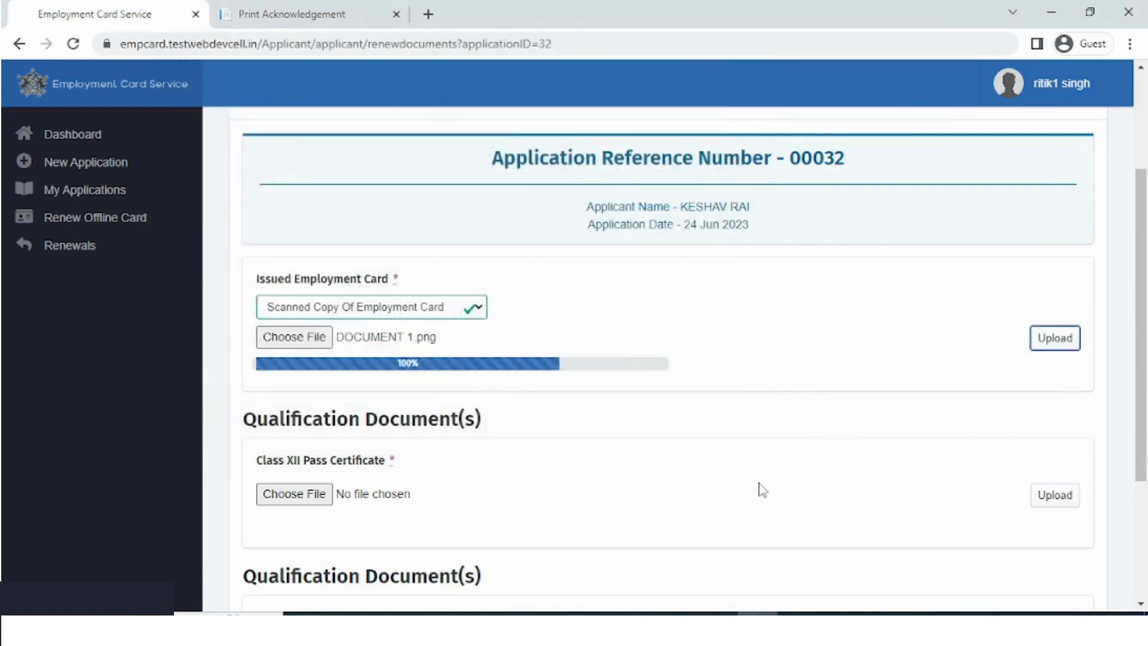
# Upload DOCUMENT 1 as the Class XII Pass Certificate
pyautogui.scroll(-3, 759, 489)
pyautogui.click(302, 326)
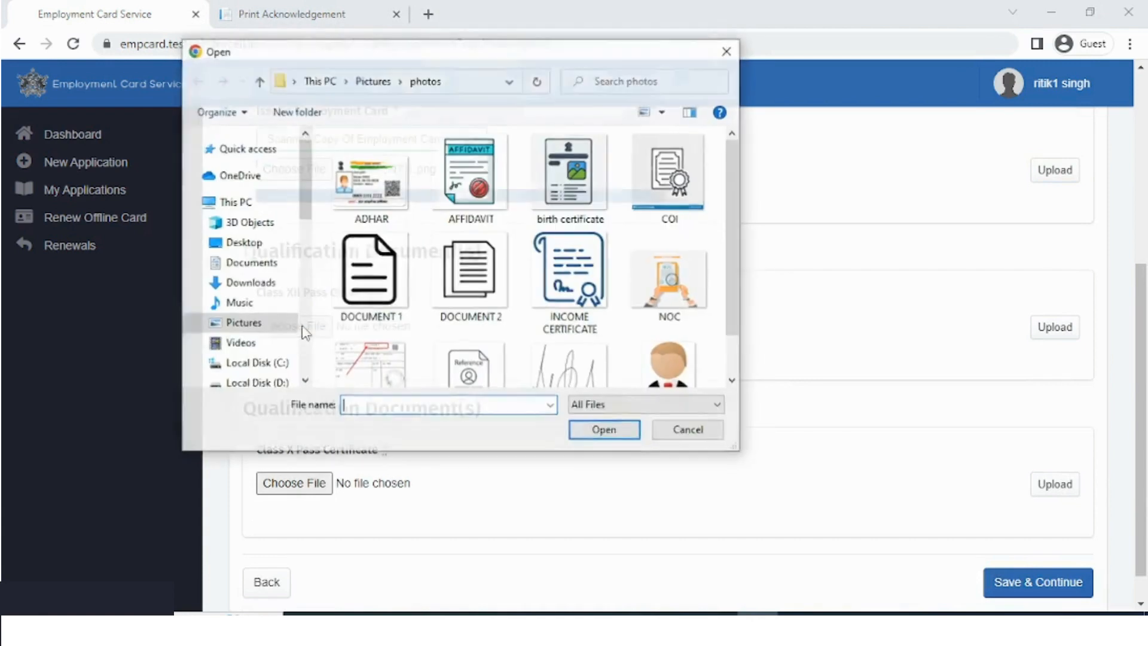
pyautogui.click(369, 269)
pyautogui.click(604, 429)
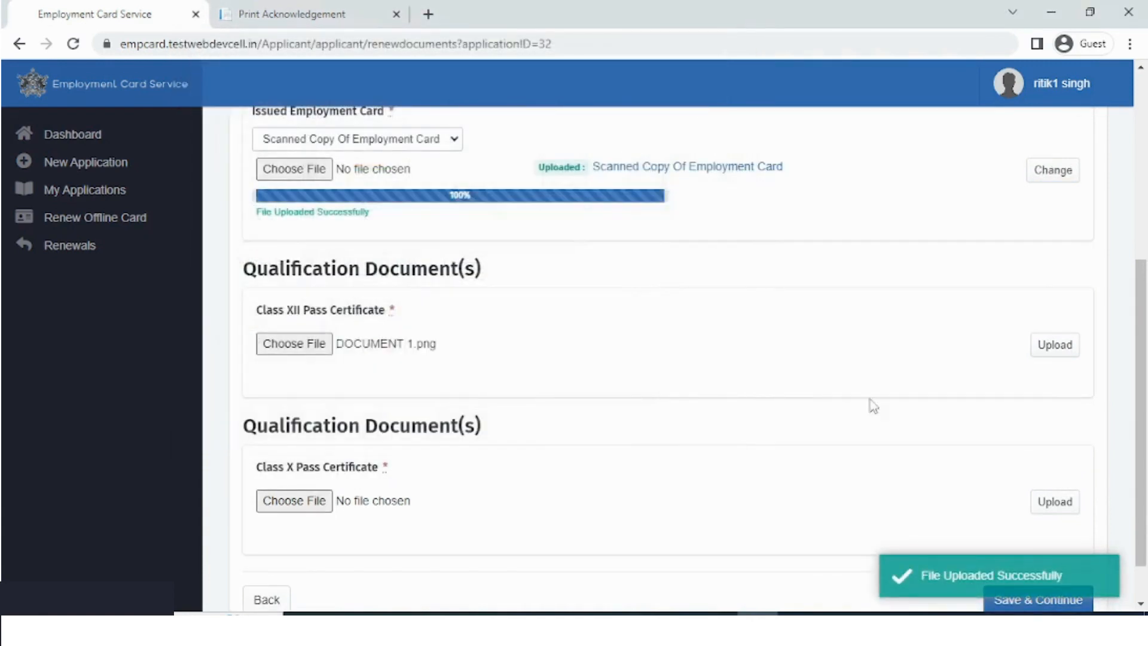
pyautogui.click(1039, 347)
# Attach DOCUMENT 1 as the Class X certificate and save the uploads
pyautogui.scroll(-1, 940, 448)
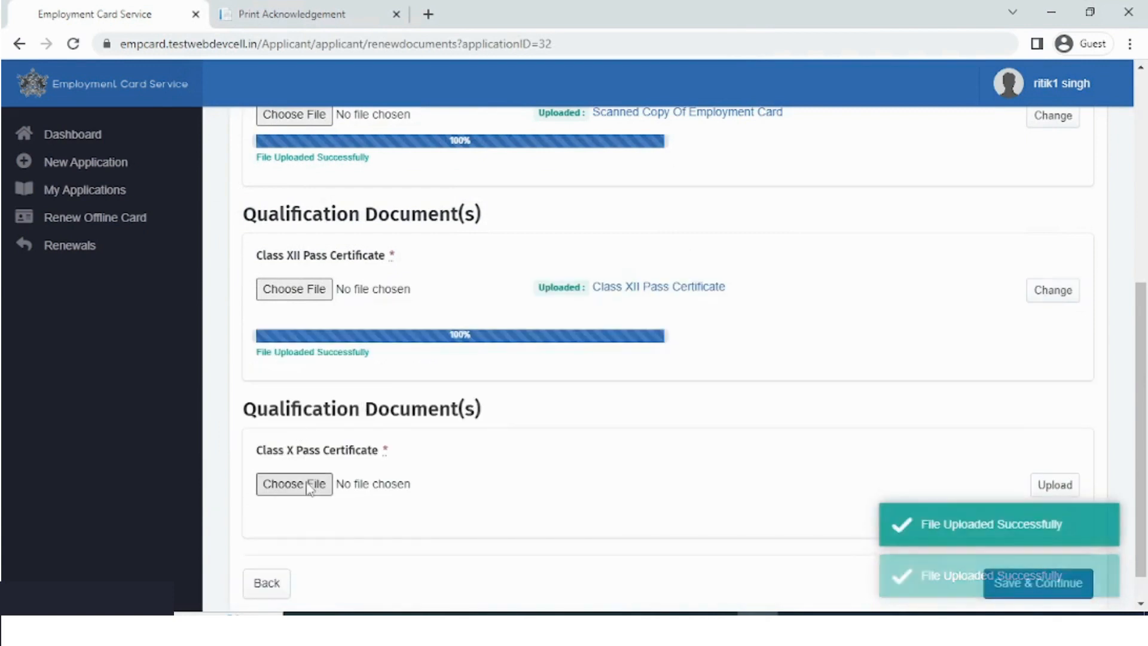
pyautogui.click(315, 482)
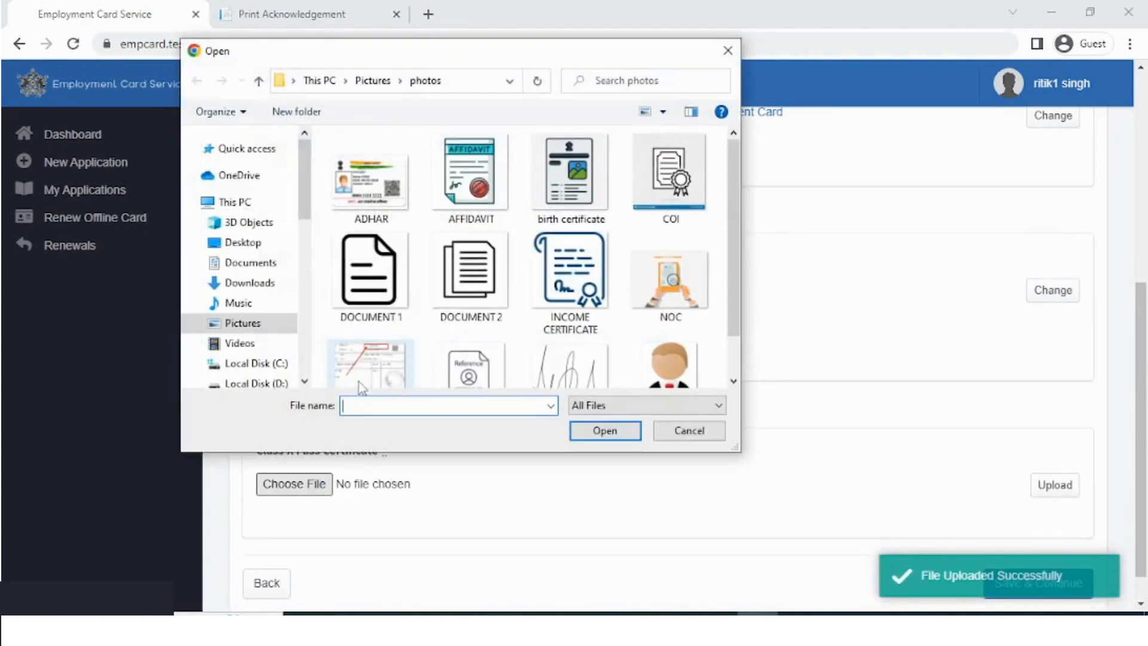
pyautogui.click(368, 296)
pyautogui.click(604, 431)
pyautogui.scroll(-1, 738, 474)
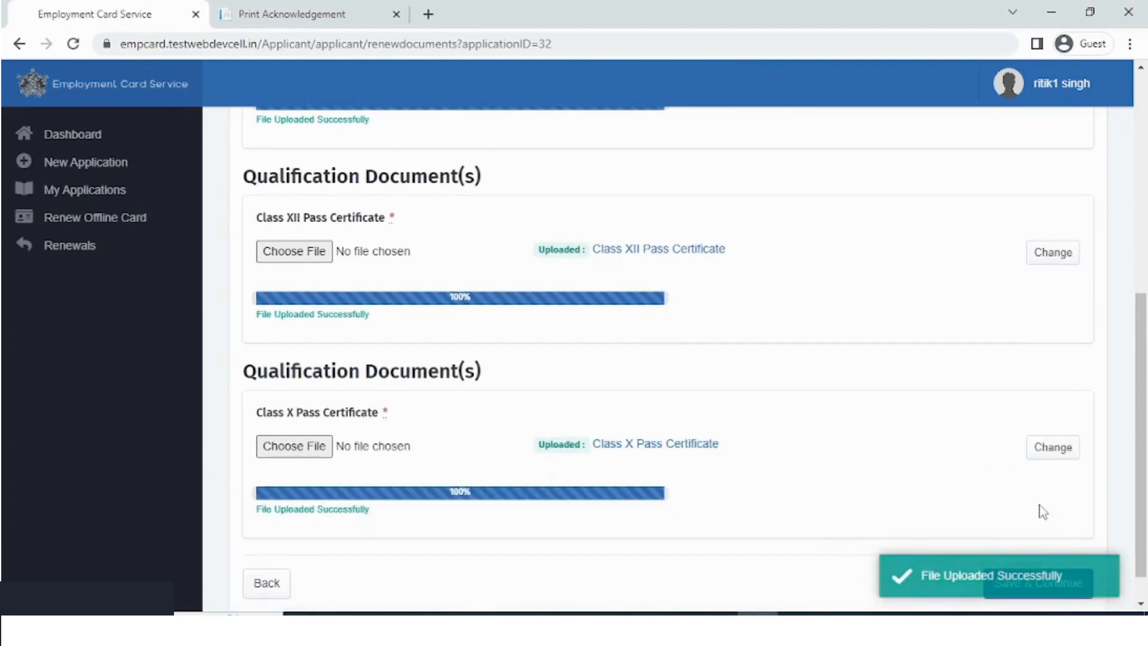
pyautogui.scroll(-1, 1040, 510)
pyautogui.click(1031, 549)
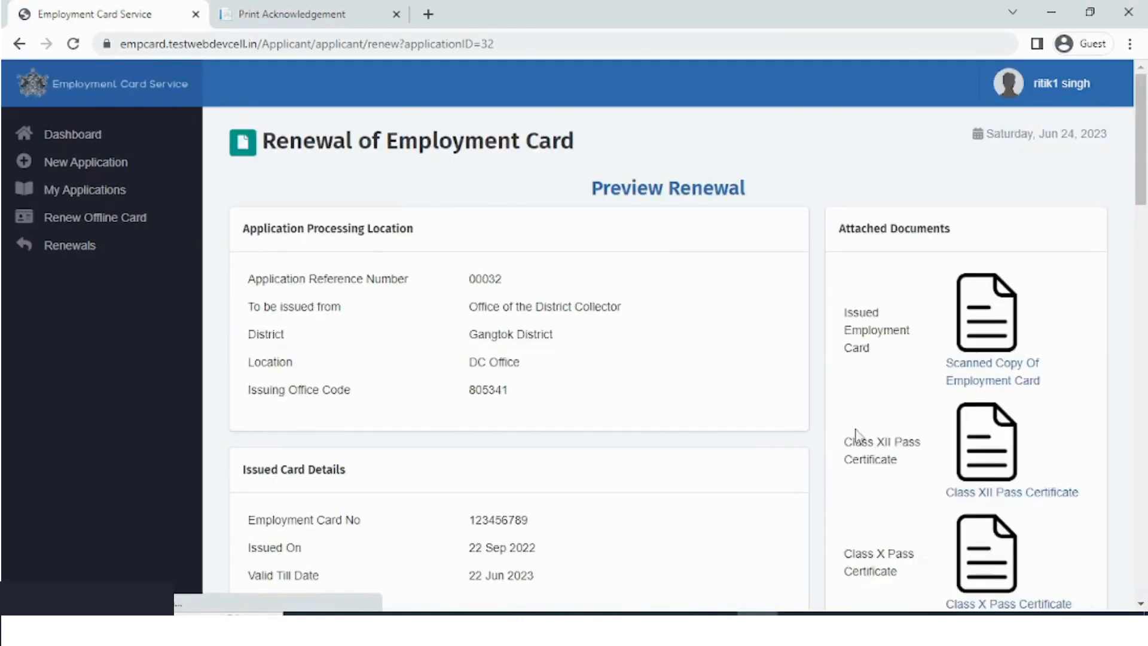
# Review the renewal 00032 preview, then request the renewal and confirm the submission
pyautogui.scroll(-3, 893, 458)
pyautogui.scroll(-10, 771, 458)
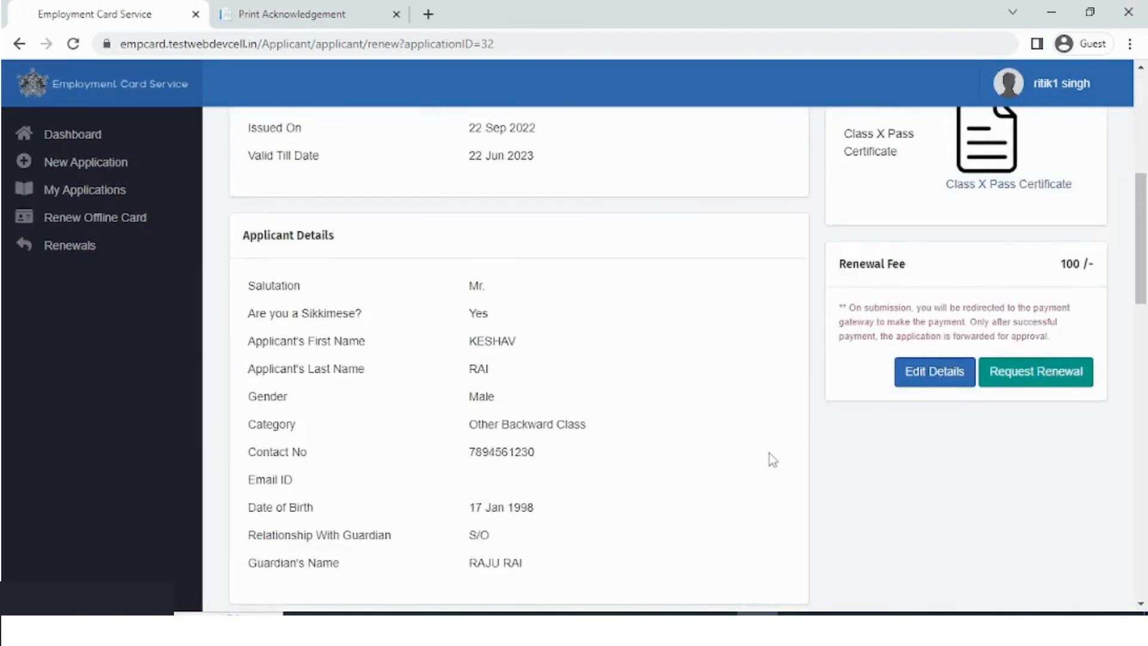
pyautogui.scroll(-8, 772, 460)
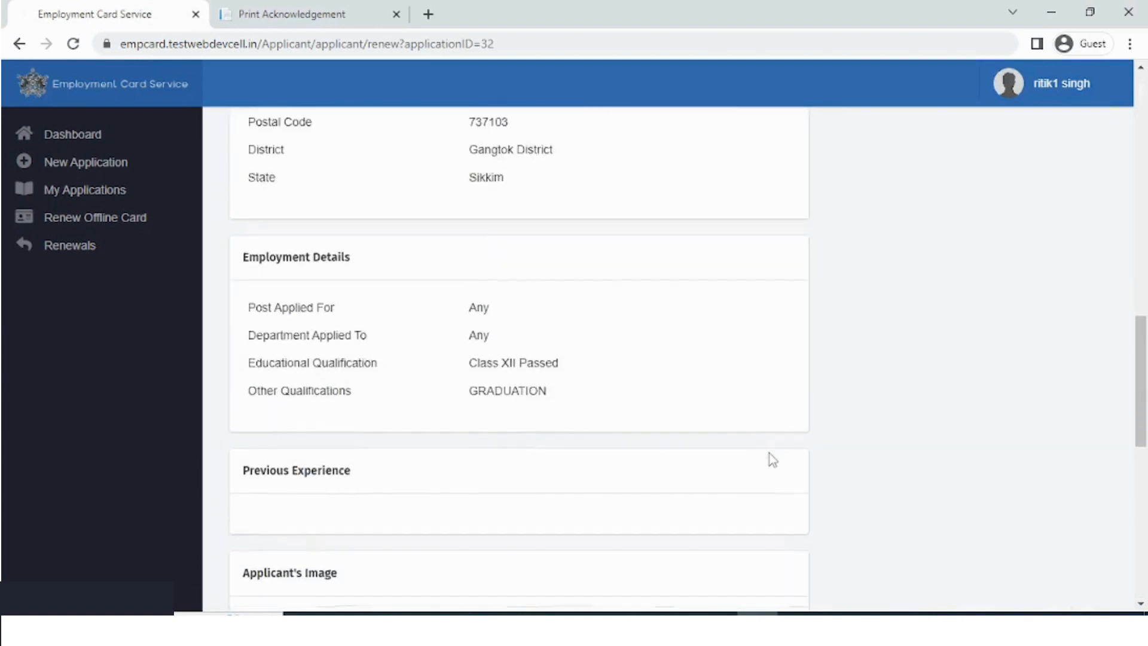
pyautogui.scroll(-5, 773, 459)
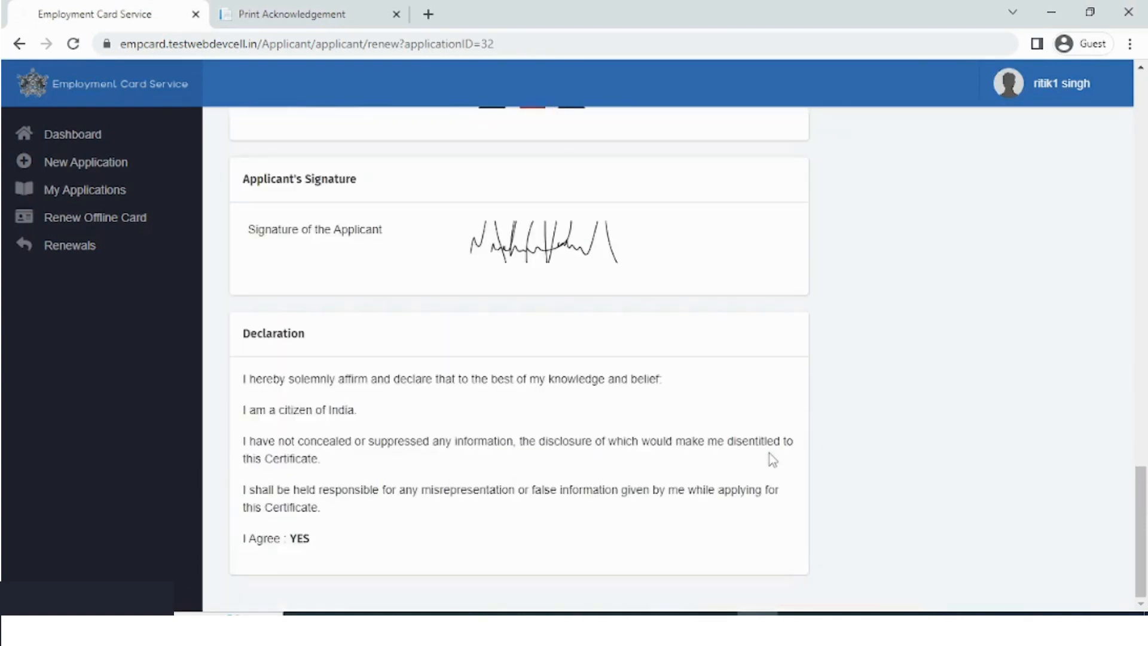
pyautogui.scroll(20, 772, 459)
pyautogui.scroll(-3, 772, 475)
pyautogui.click(1038, 570)
pyautogui.click(750, 283)
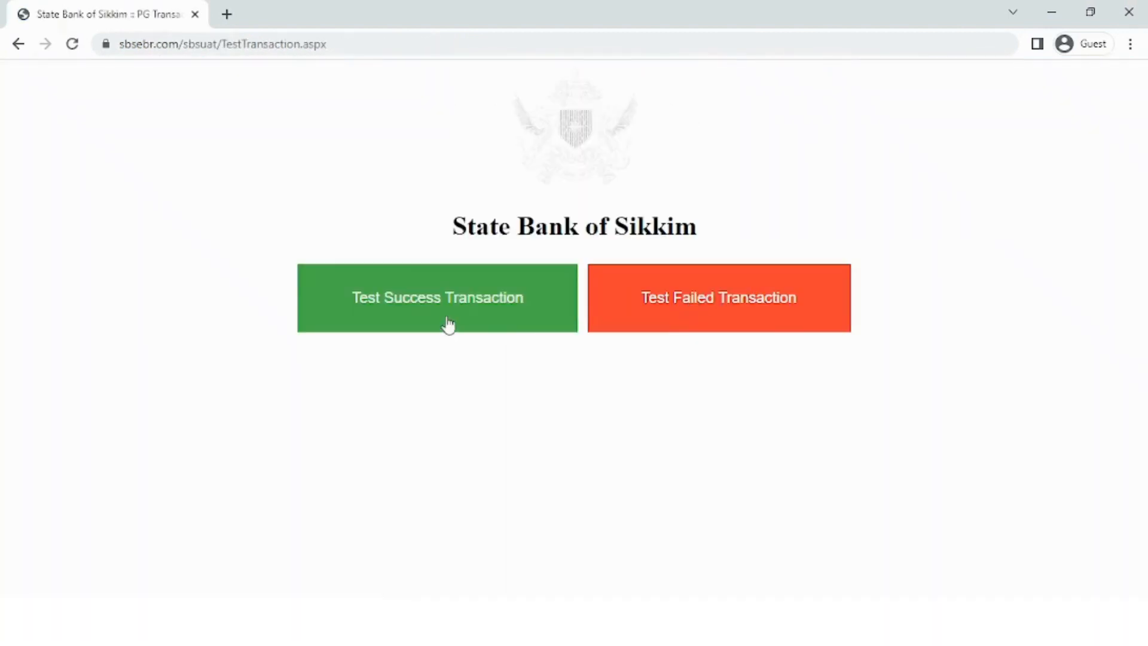
# Complete the Rs.100 test payment, review the acknowledgement slip for 00032, and return to renewals
pyautogui.click(449, 323)
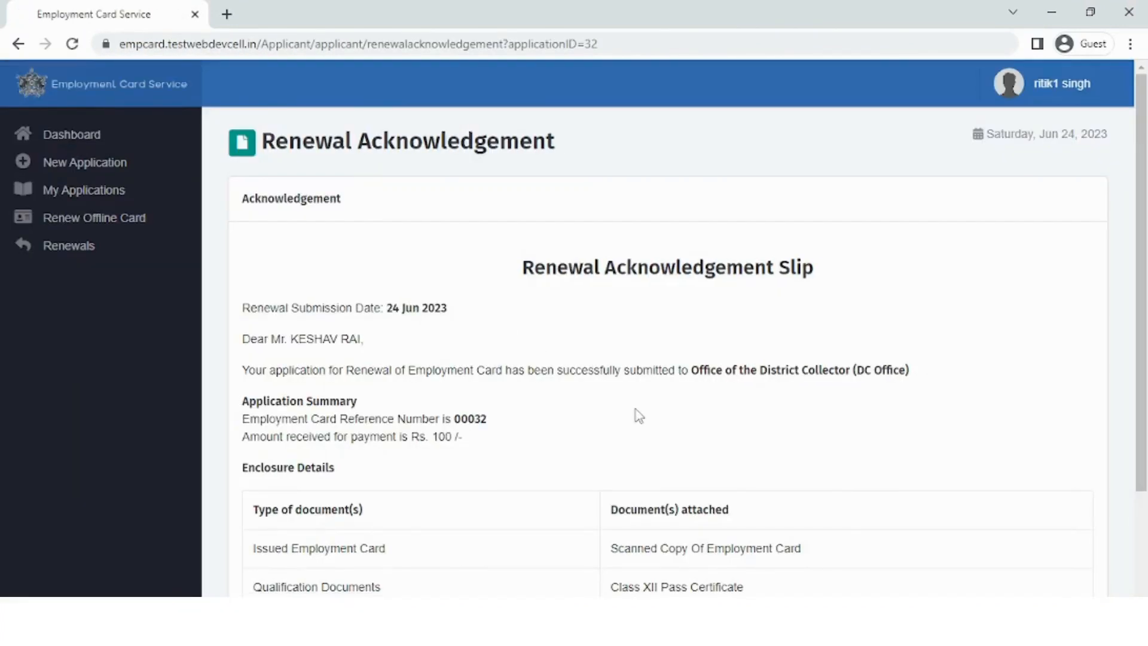
pyautogui.scroll(-2, 639, 414)
pyautogui.scroll(-1, 638, 414)
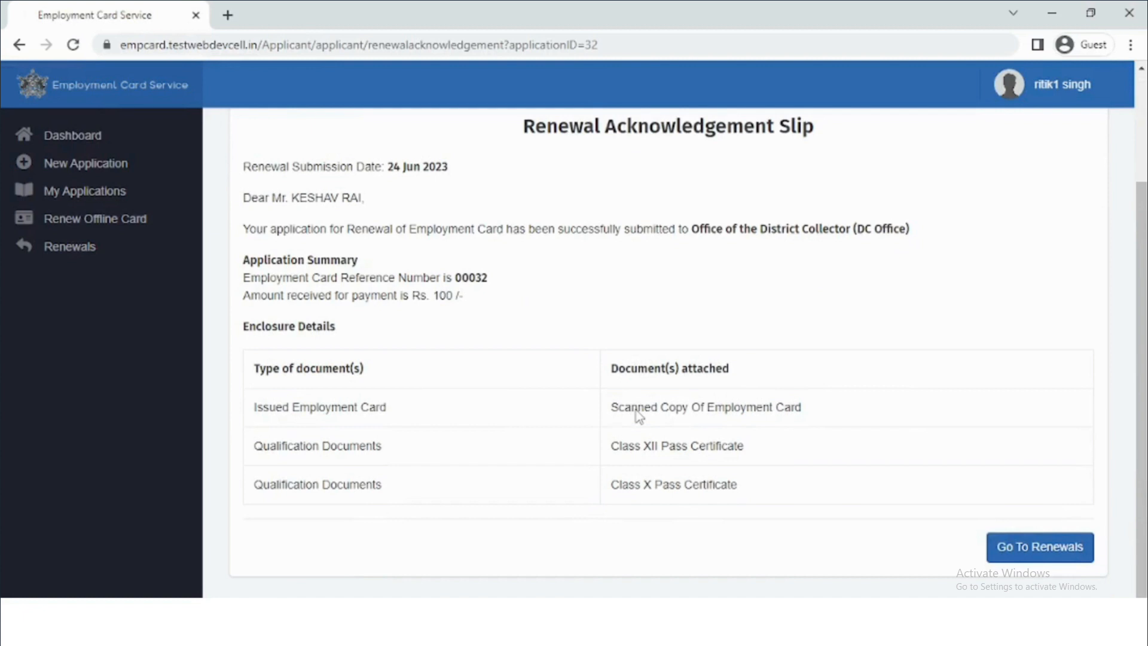
pyautogui.click(1022, 559)
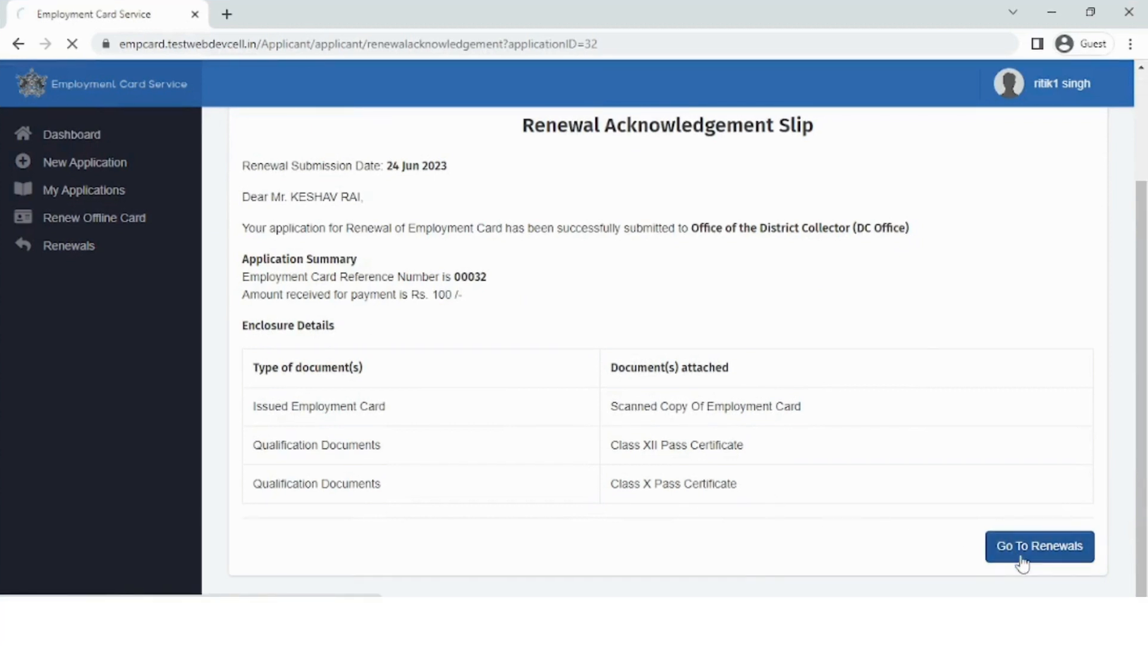